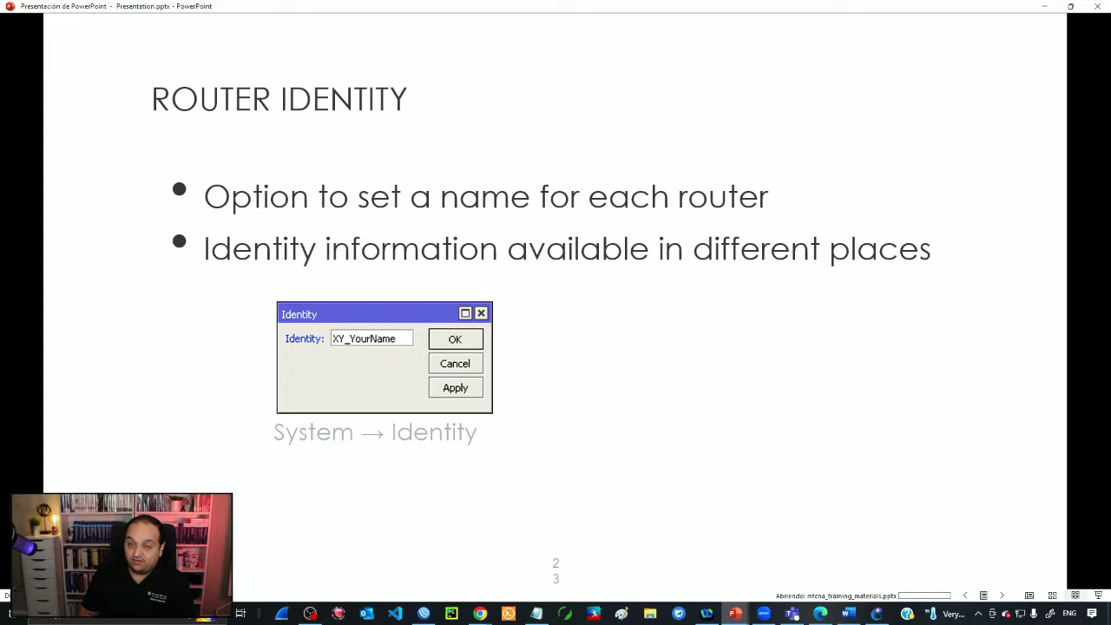
# - Place two Mikrotikv7 routers from the Routers list on the GNS3 canvas
pyautogui.hotkey('alt', 'Tab')
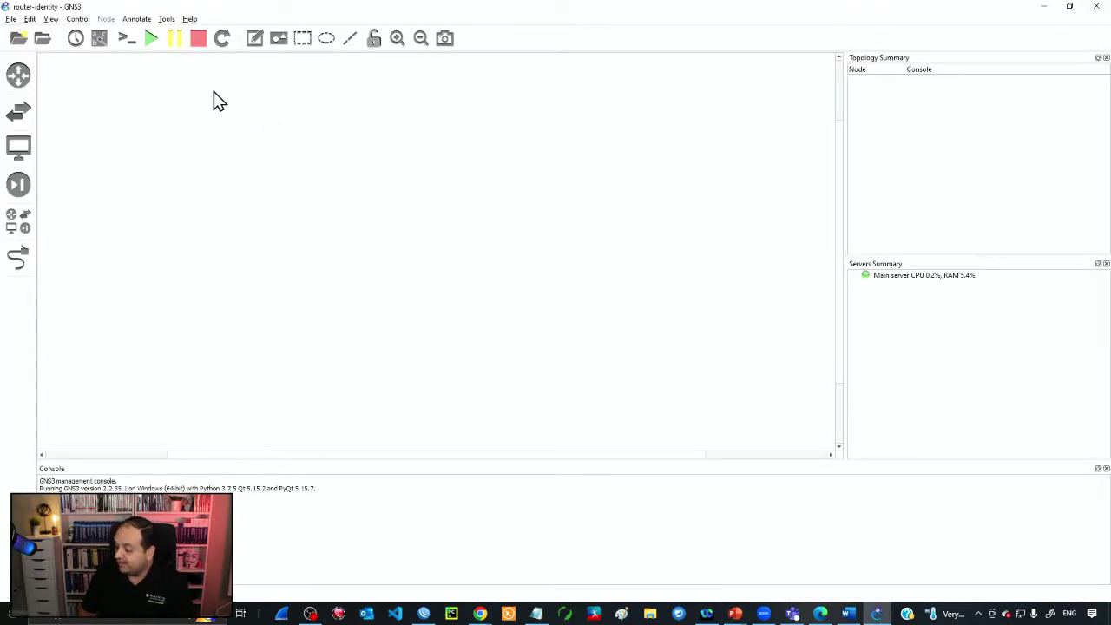
pyautogui.click(21, 78)
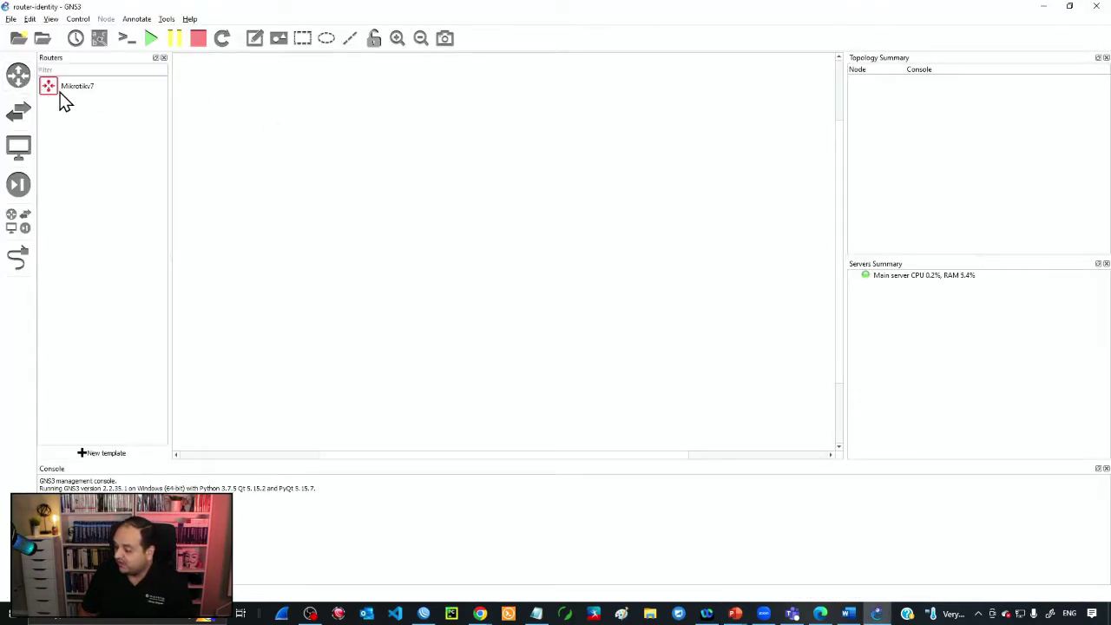
pyautogui.moveTo(61, 94); pyautogui.dragTo(291, 221)
pyautogui.moveTo(124, 89); pyautogui.dragTo(540, 260)
# - Link Mikrotikv7-1's first port to ether1 on Mikrotikv7-2
pyautogui.click(18, 257)
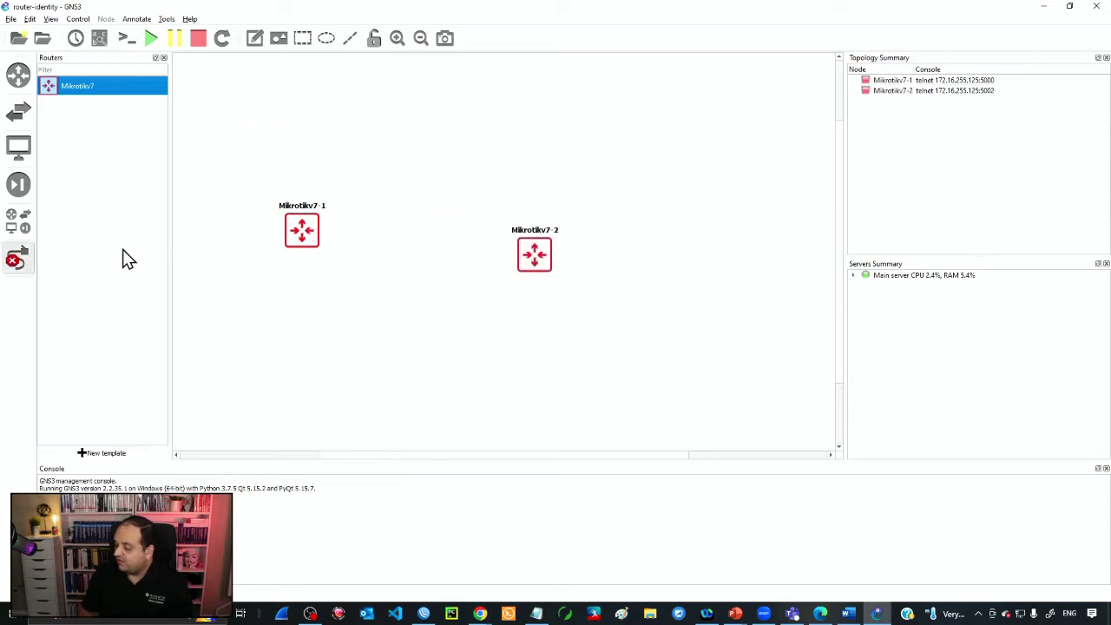
pyautogui.click(304, 230)
pyautogui.click(323, 234)
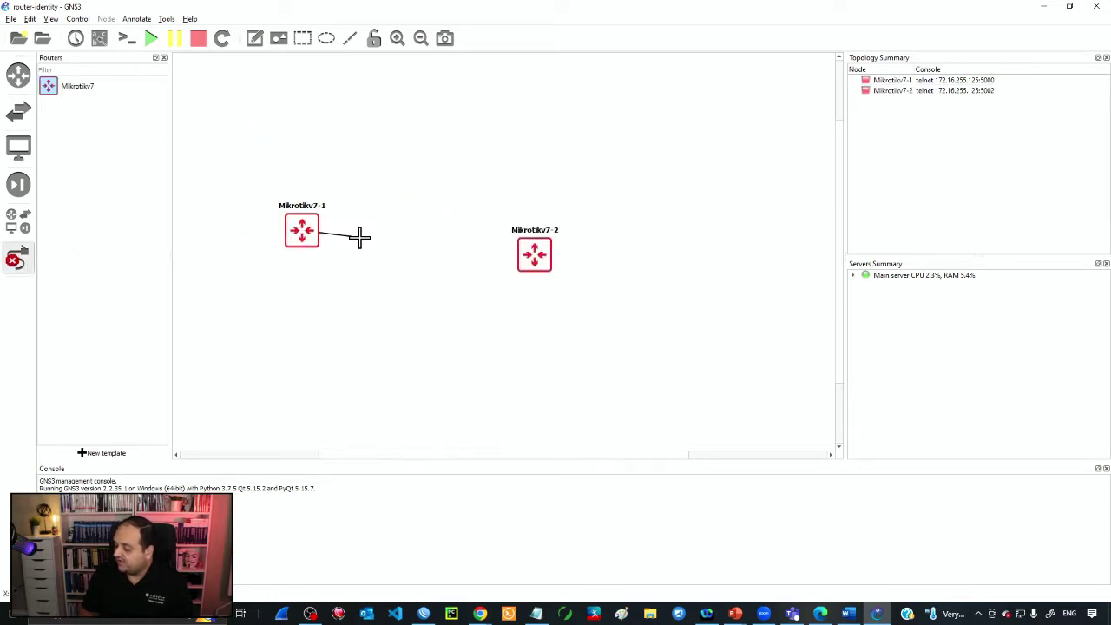
pyautogui.click(529, 251)
pyautogui.click(559, 259)
pyautogui.click(540, 251)
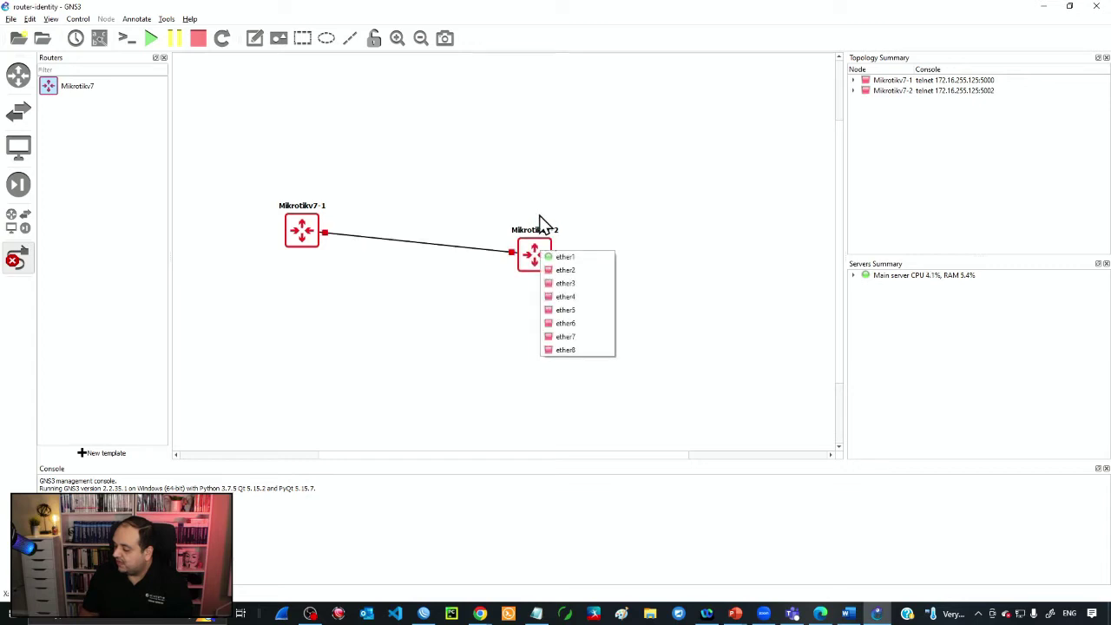
pyautogui.press('Escape')
# - Level Mikrotikv7-2 with Mikrotikv7-1 and start all devices, confirming Yes
pyautogui.moveTo(546, 261); pyautogui.dragTo(558, 239)
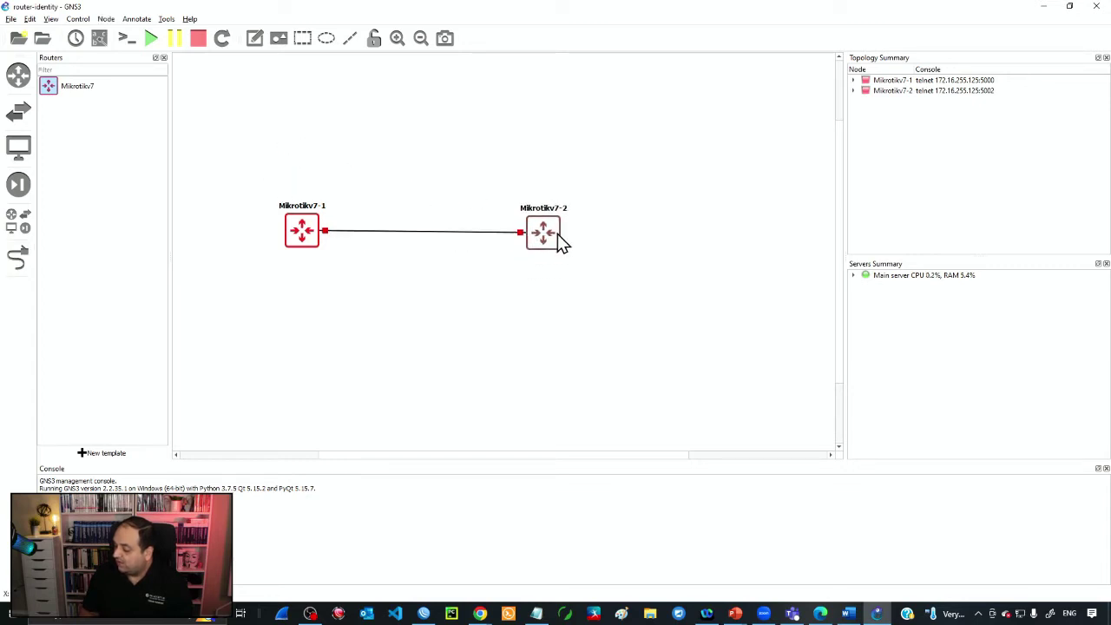
pyautogui.click(151, 38)
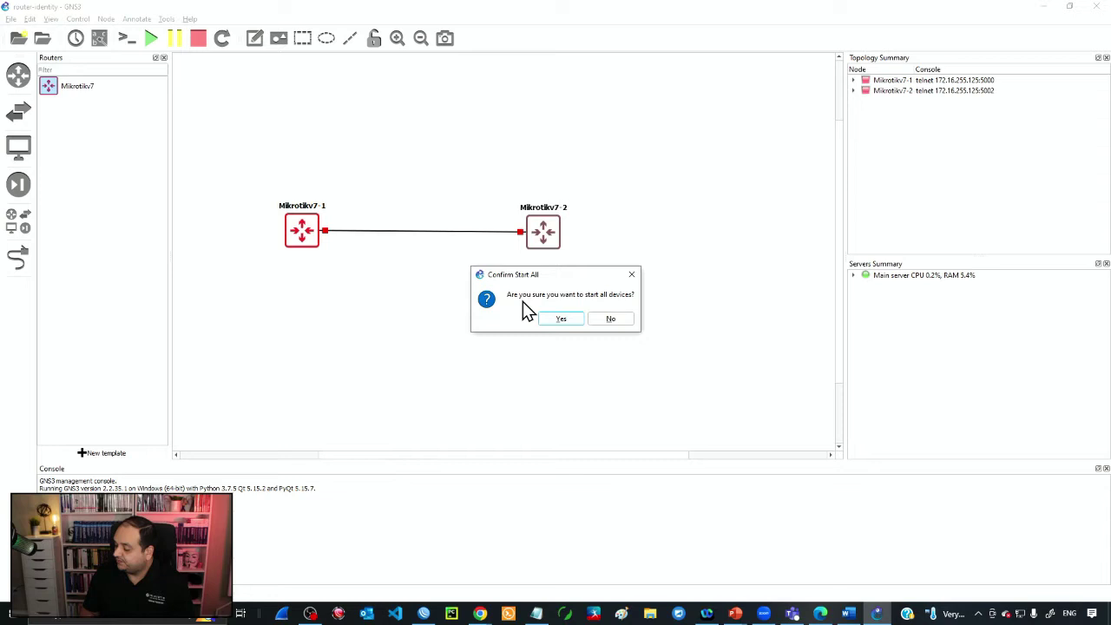
pyautogui.click(559, 318)
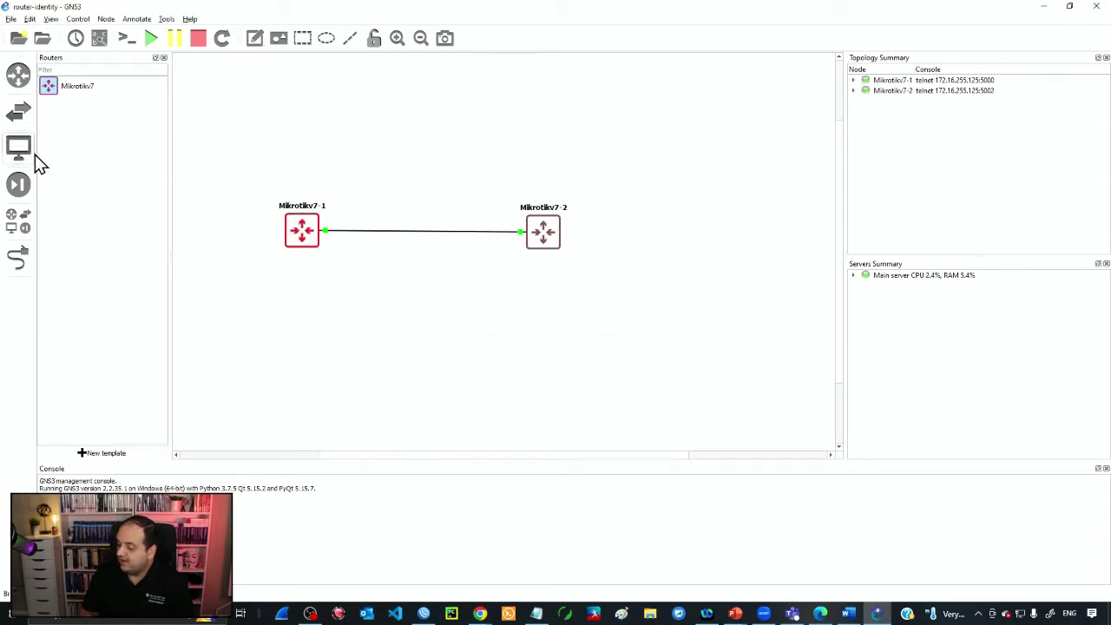
# - Add a Cloud1 node above the routers, link a free Mikrotikv7-1 port to its eth0, and reposition it
pyautogui.click(26, 223)
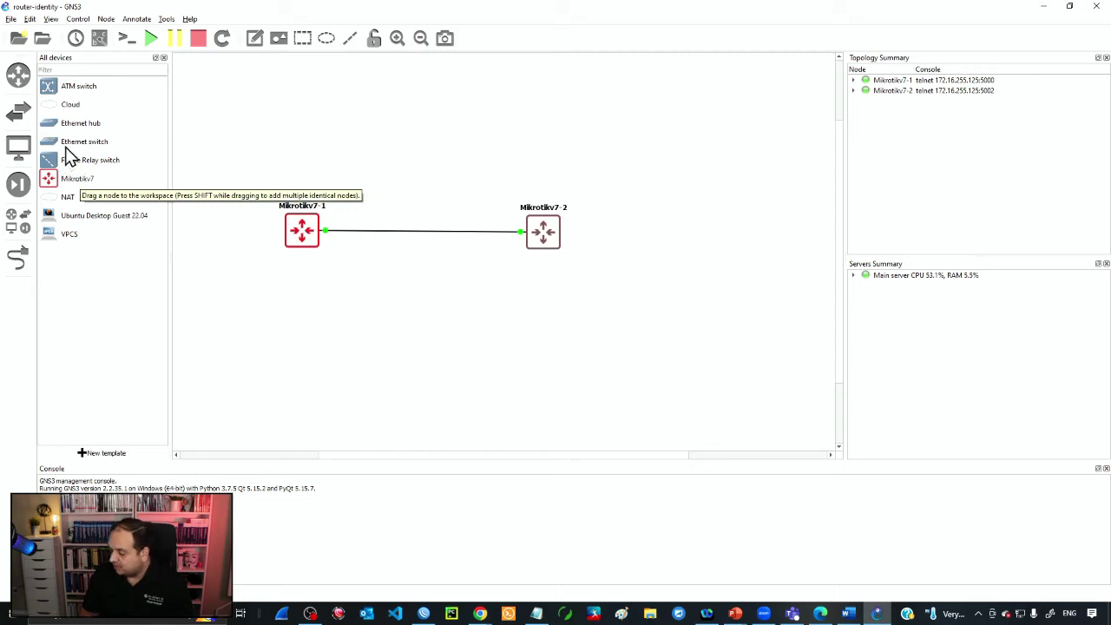
pyautogui.moveTo(70, 105); pyautogui.dragTo(425, 147)
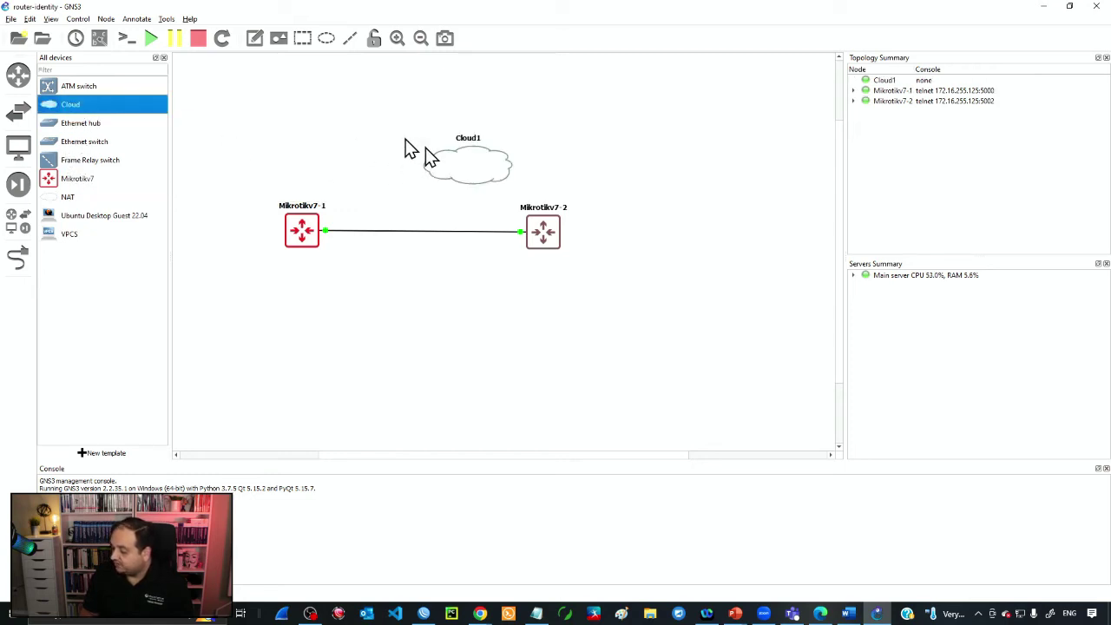
pyautogui.click(17, 256)
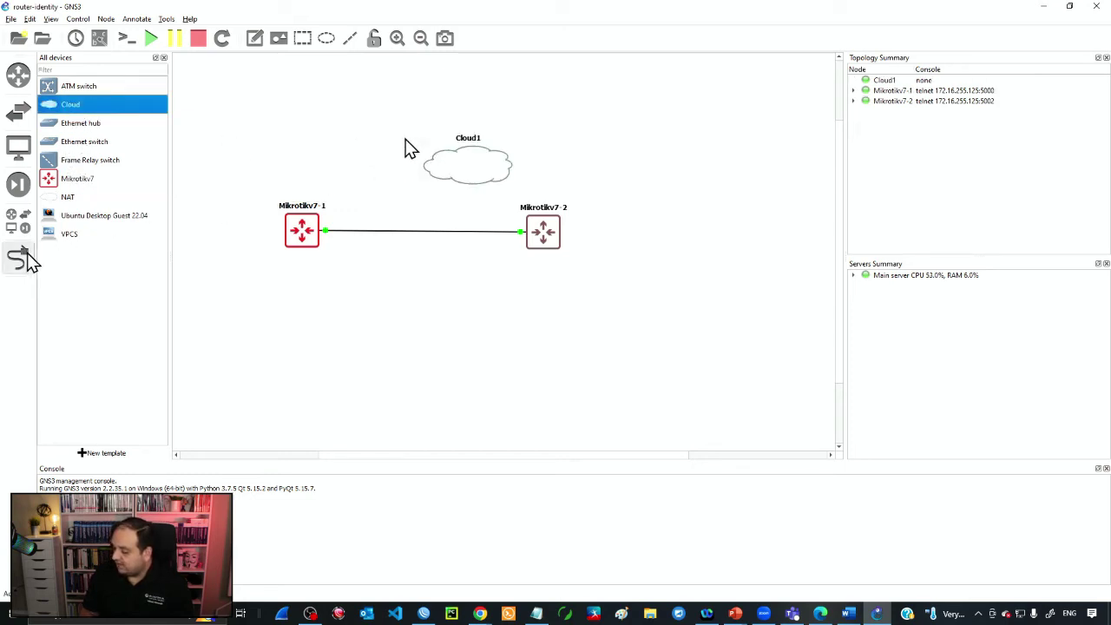
pyautogui.click(324, 235)
pyautogui.click(355, 249)
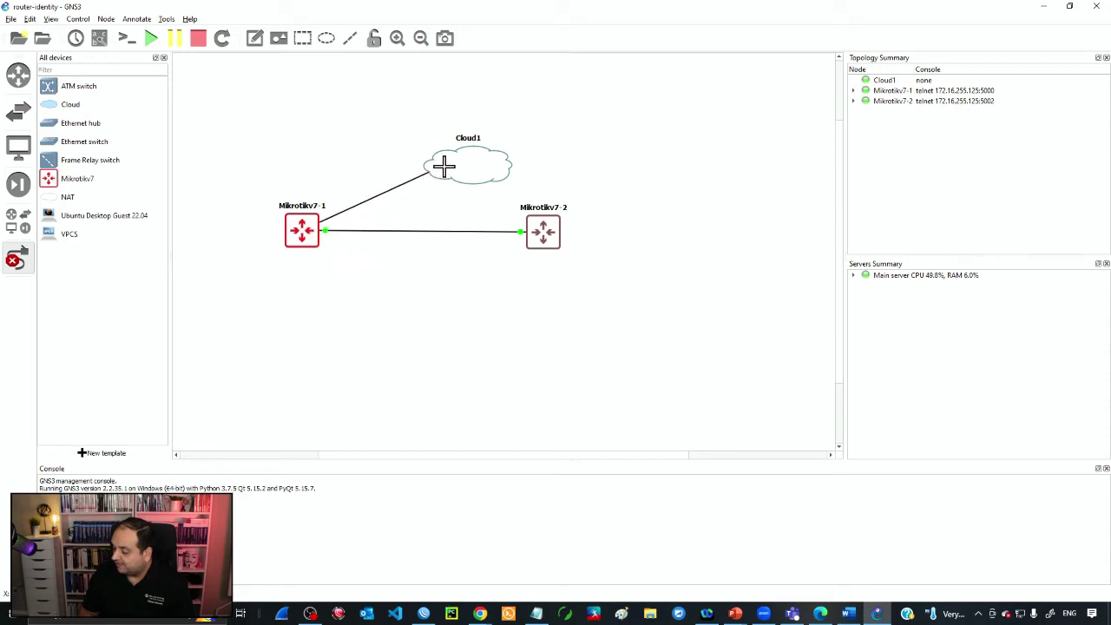
pyautogui.click(443, 167)
pyautogui.click(469, 174)
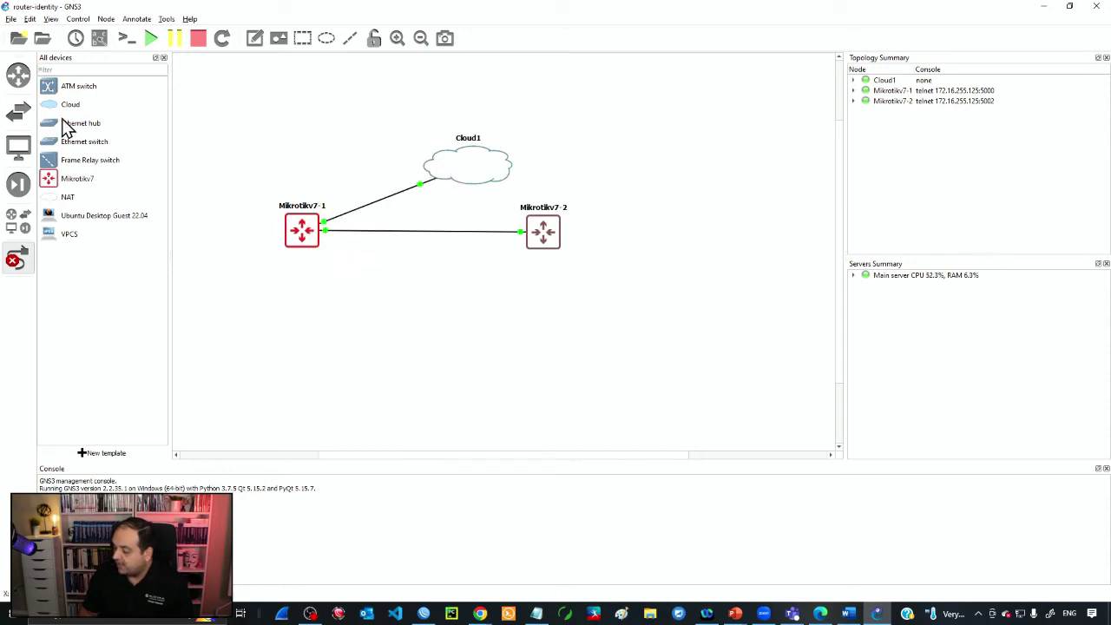
pyautogui.click(25, 260)
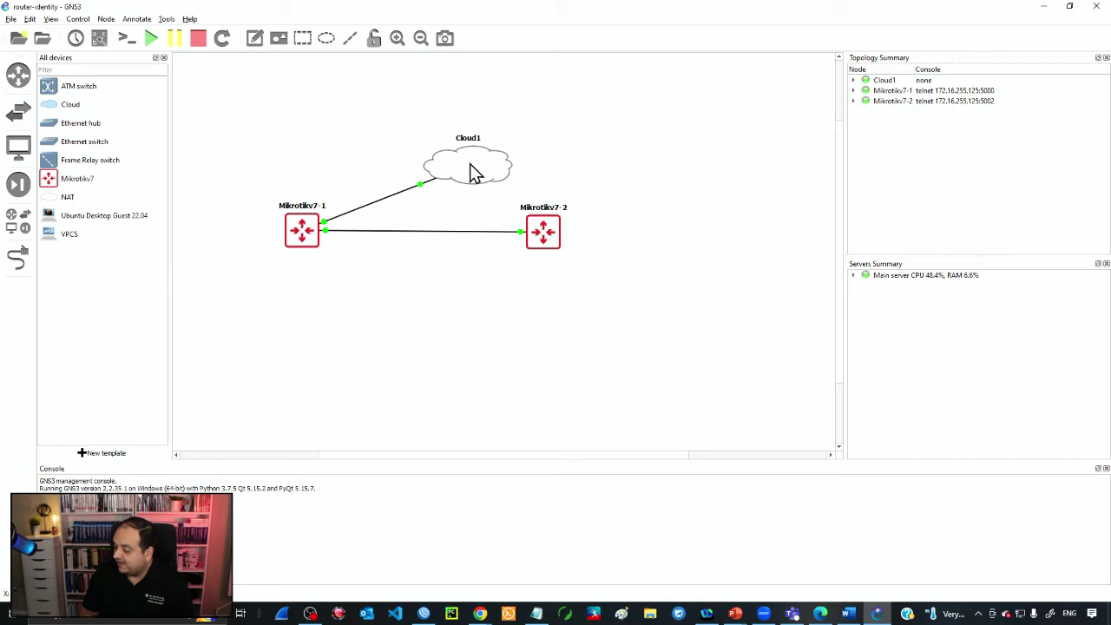
pyautogui.moveTo(473, 173); pyautogui.dragTo(460, 142)
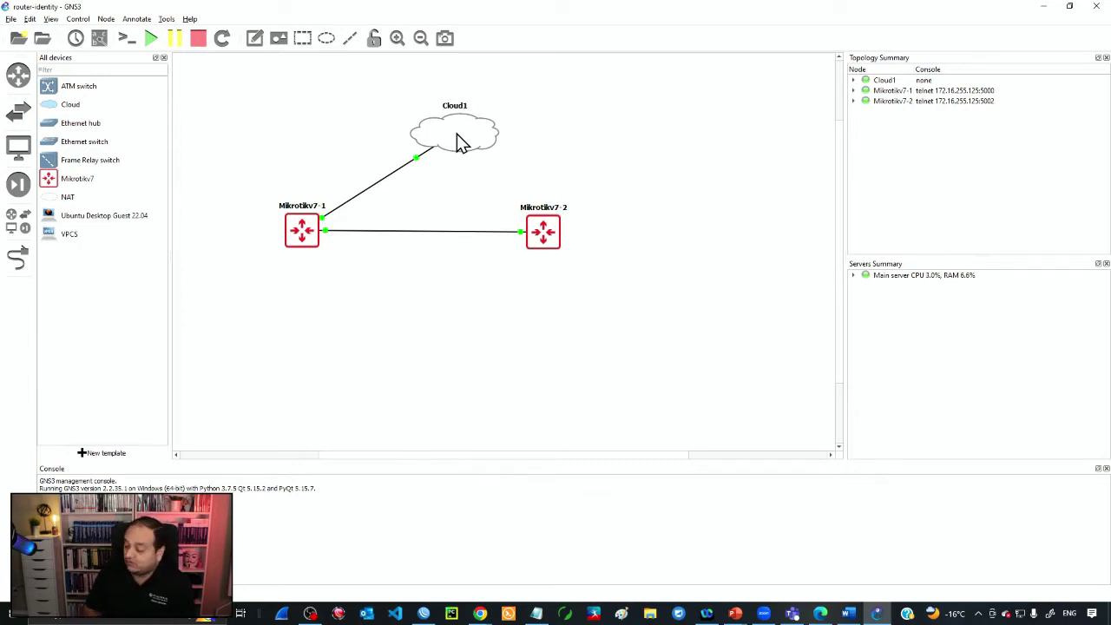
# - Connect WinBox to the MikroTik CHR neighbor with login admin
pyautogui.click(437, 613)
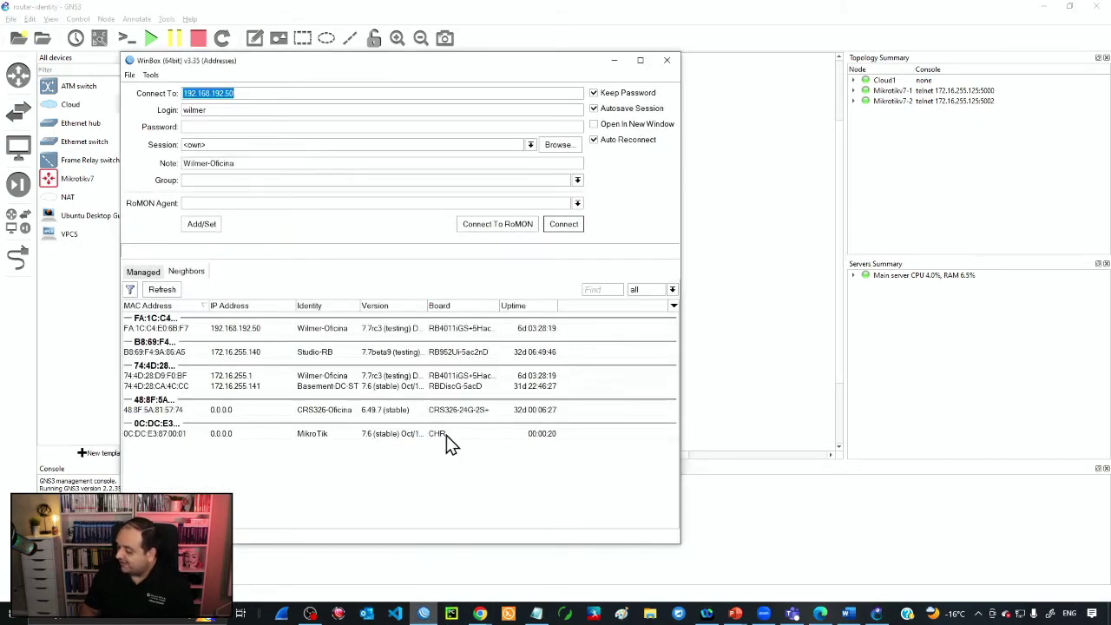
pyautogui.click(438, 436)
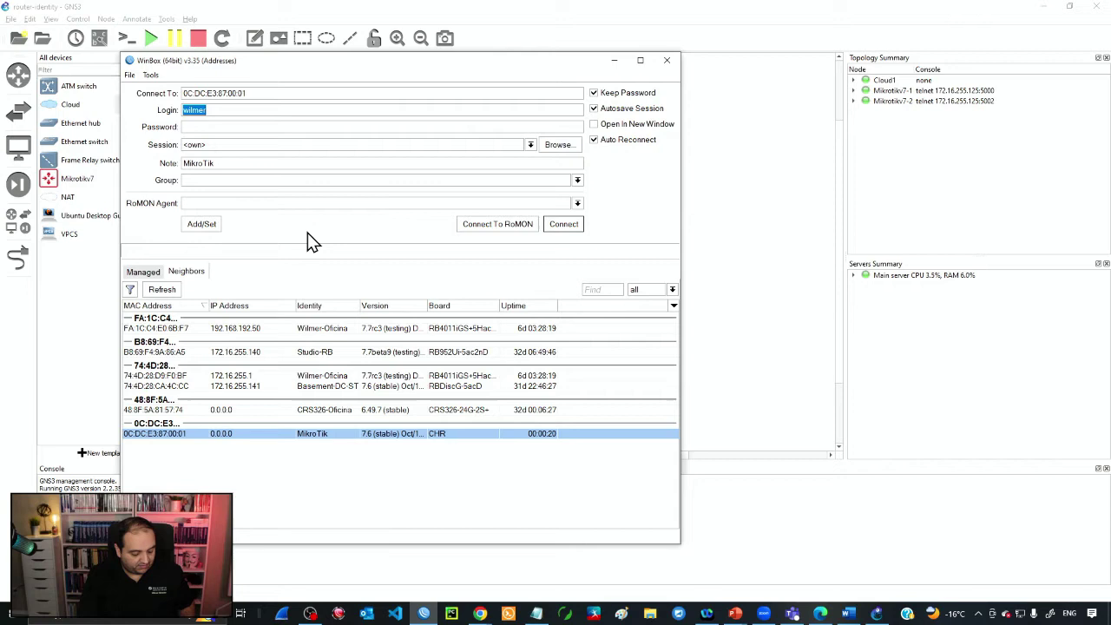
pyautogui.write('admin')
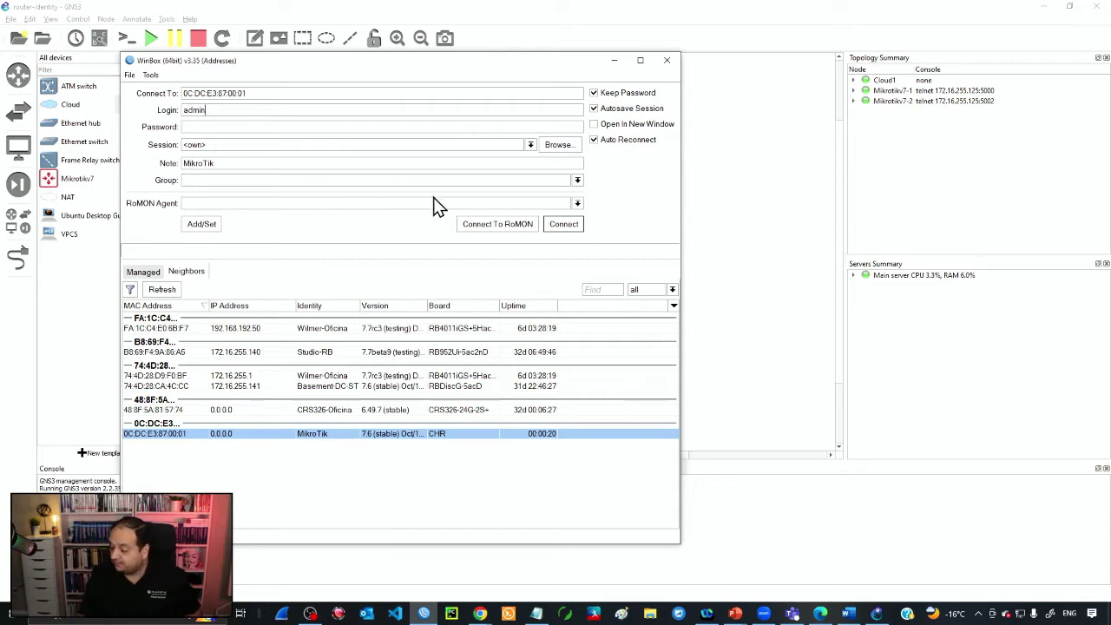
pyautogui.click(564, 225)
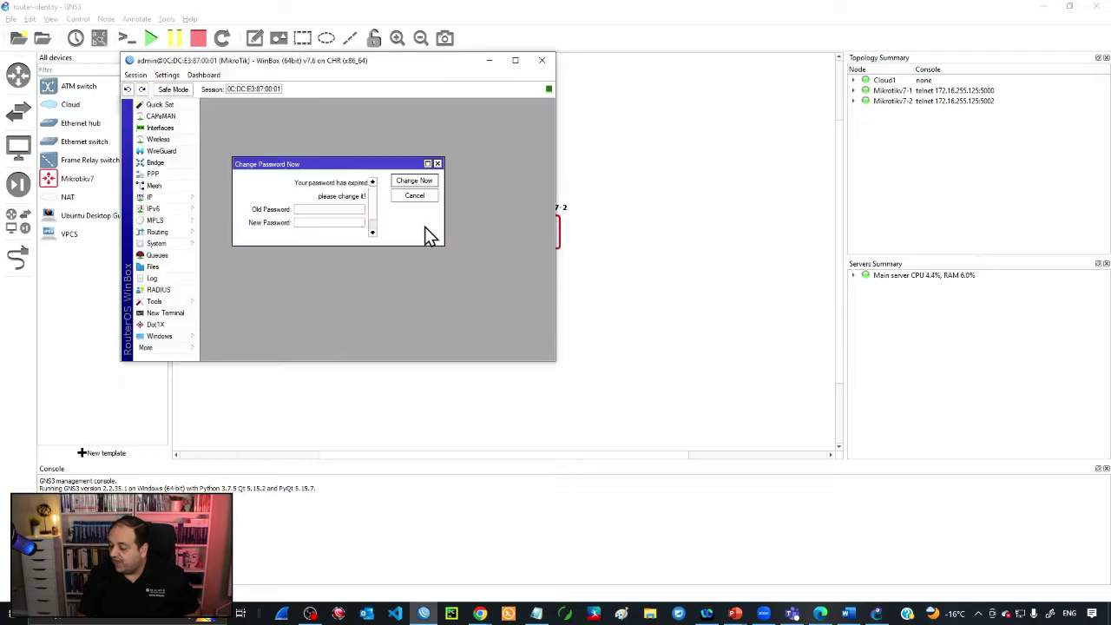
# - Dismiss the password-change prompt, enlarge WinBox text, and resize the session window
pyautogui.moveTo(439, 240); pyautogui.dragTo(489, 323)
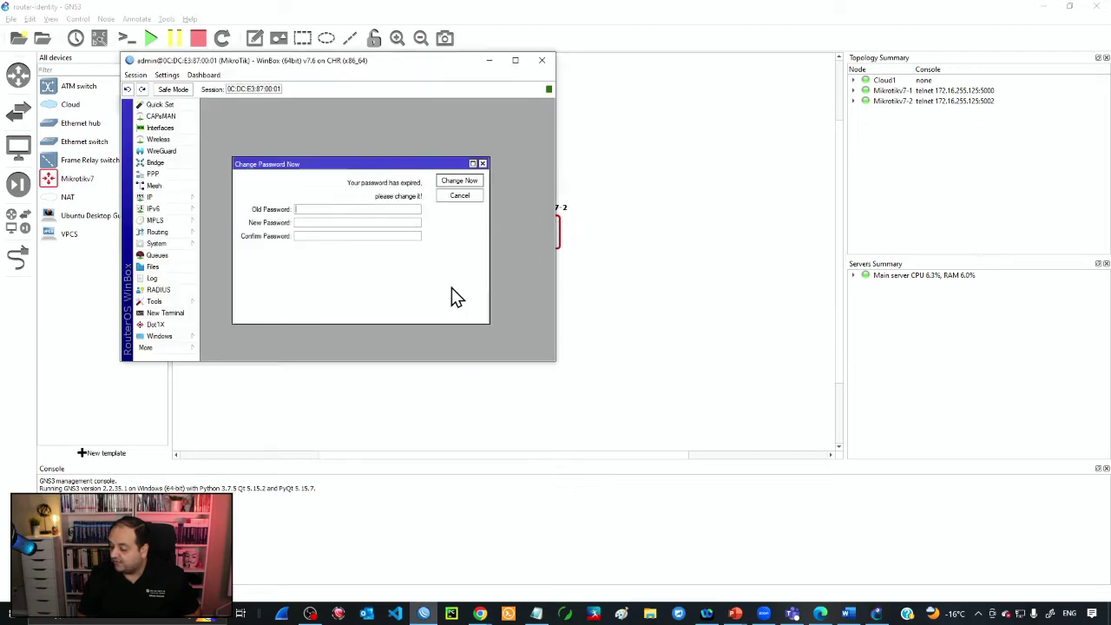
pyautogui.click(482, 163)
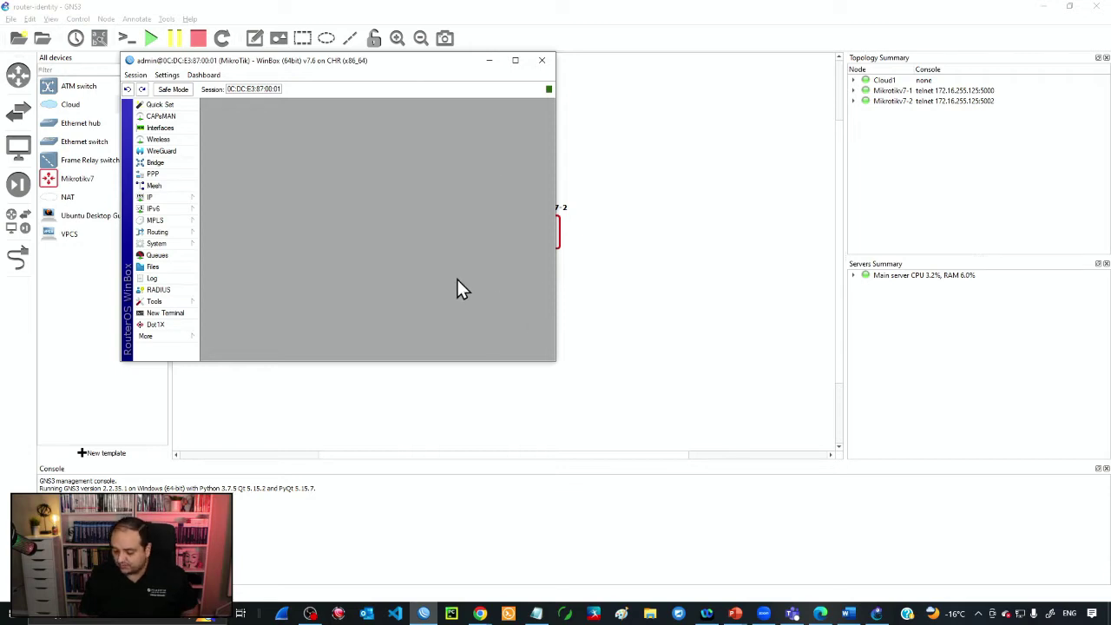
pyautogui.hotkey('ctrl', '+')
pyautogui.hotkey('ctrl', '+')
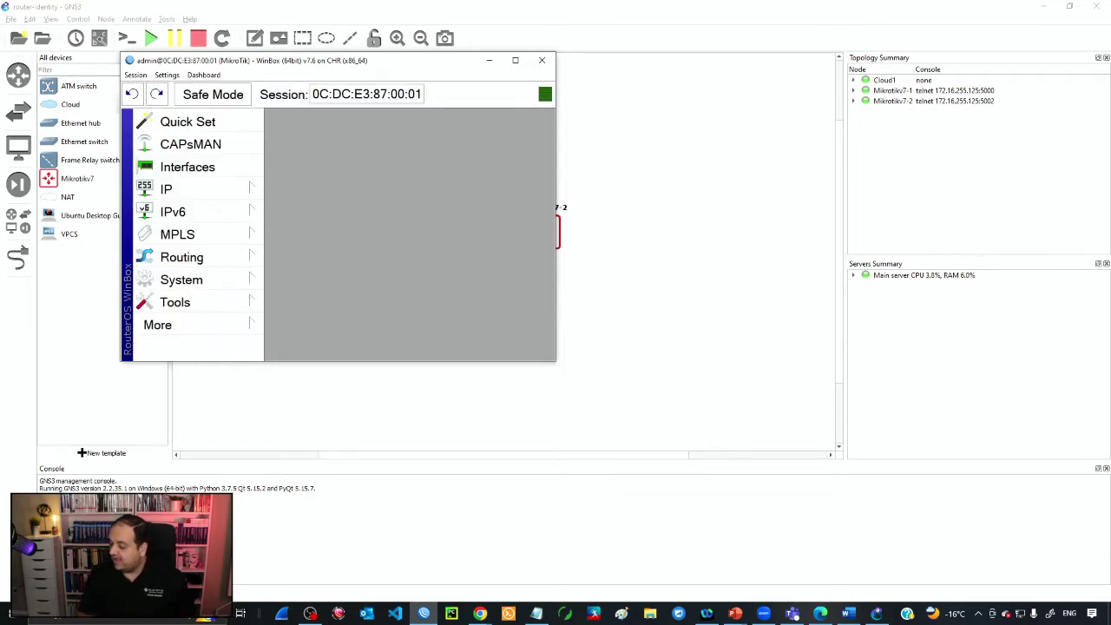
pyautogui.moveTo(555, 361); pyautogui.dragTo(756, 575)
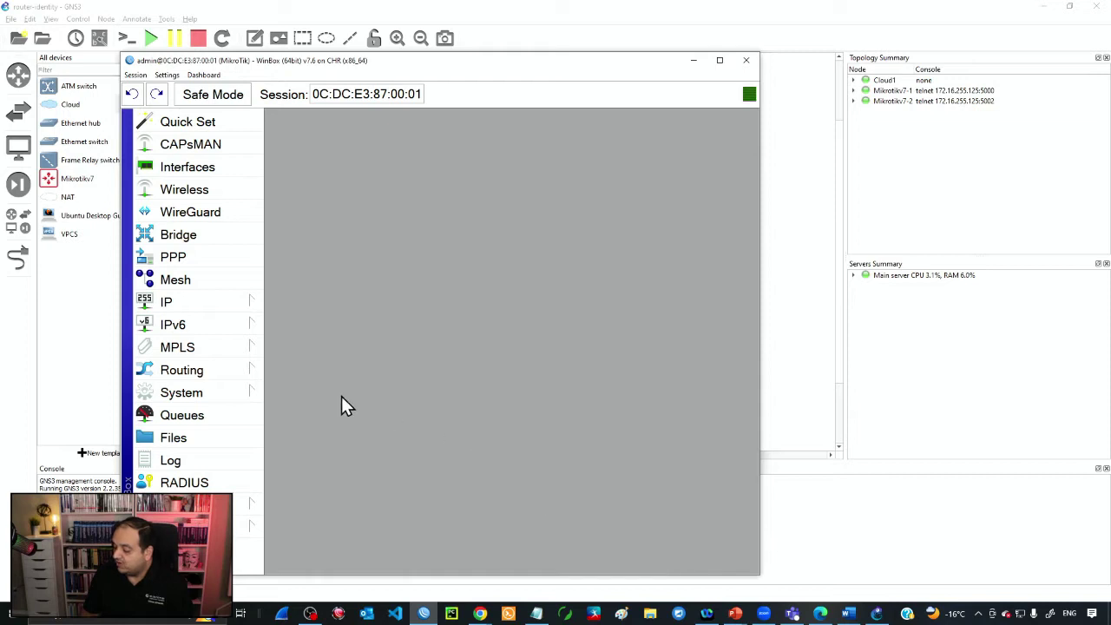
# - Set the router identity in System > Identity from MikroTik to R1
pyautogui.click(255, 391)
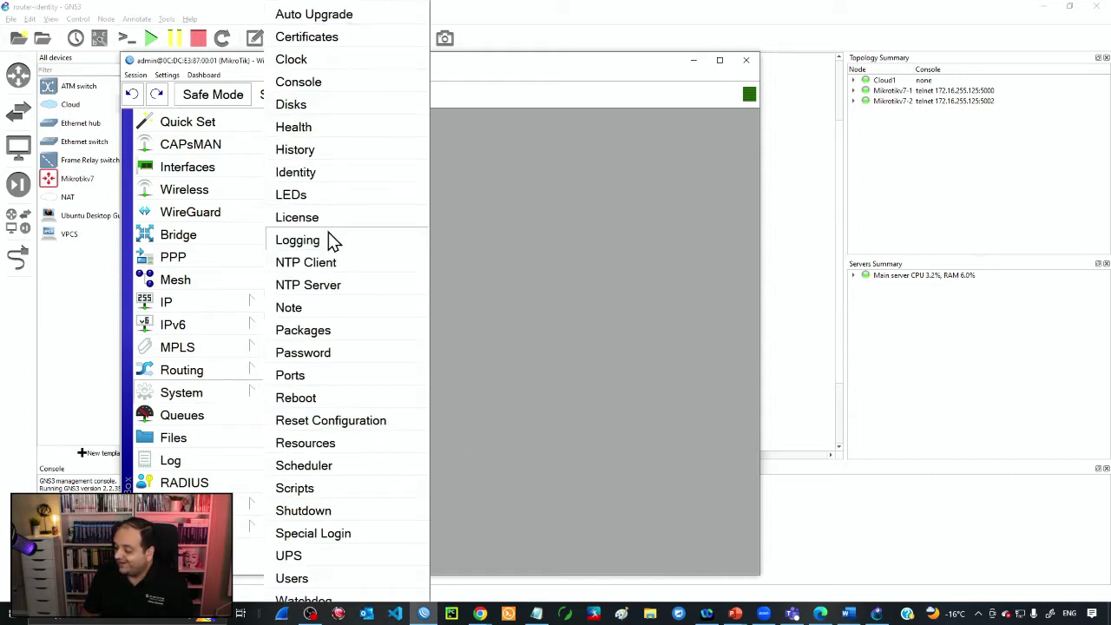
pyautogui.click(315, 174)
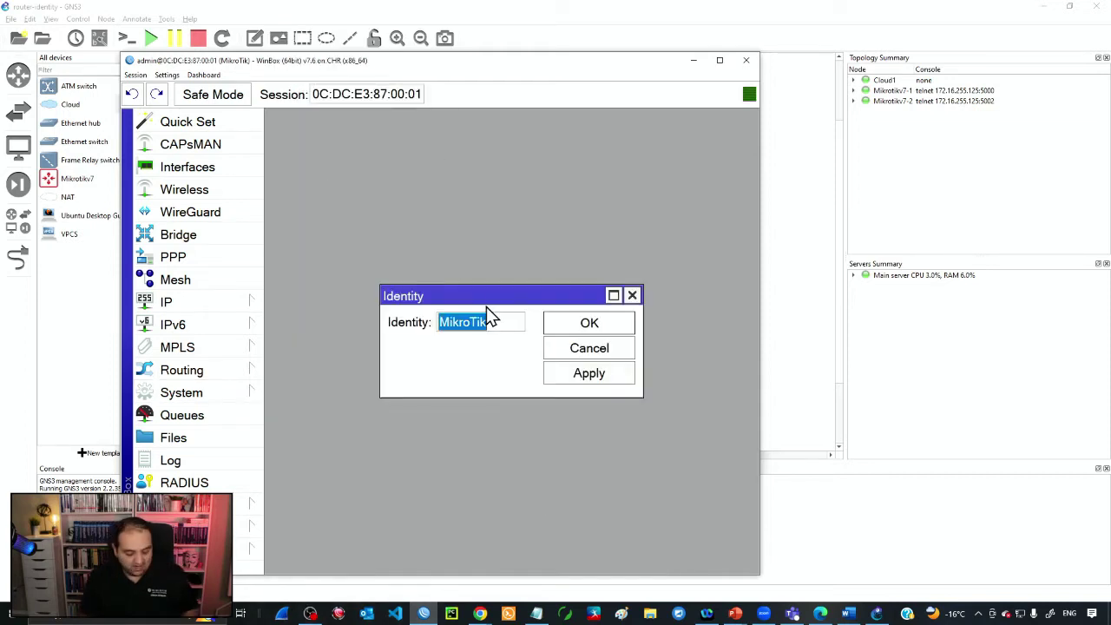
pyautogui.write('R')
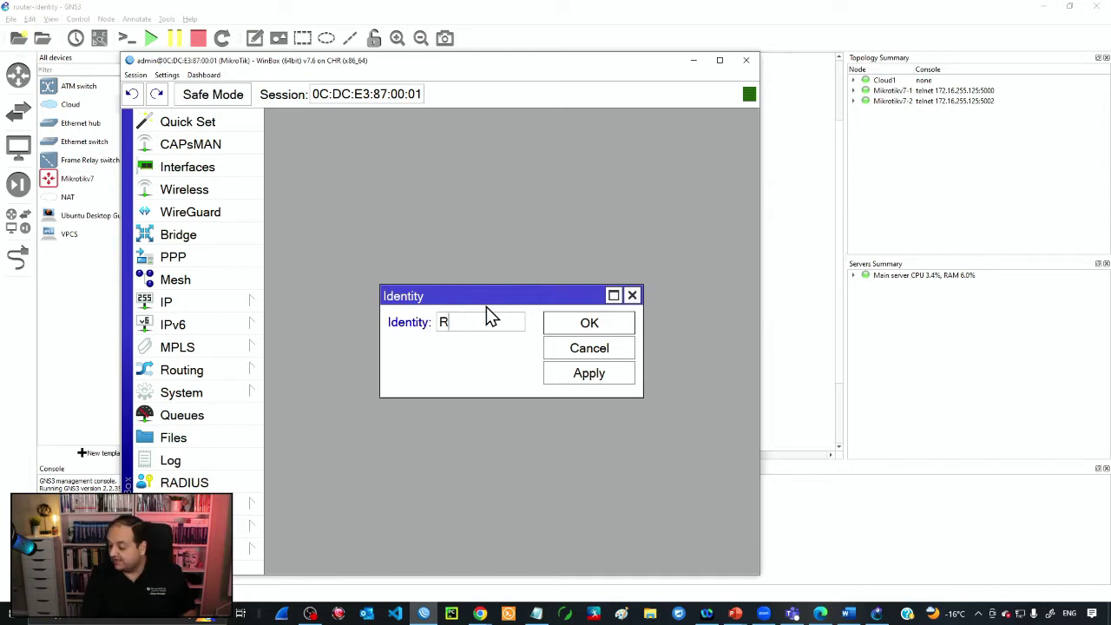
pyautogui.write('1')
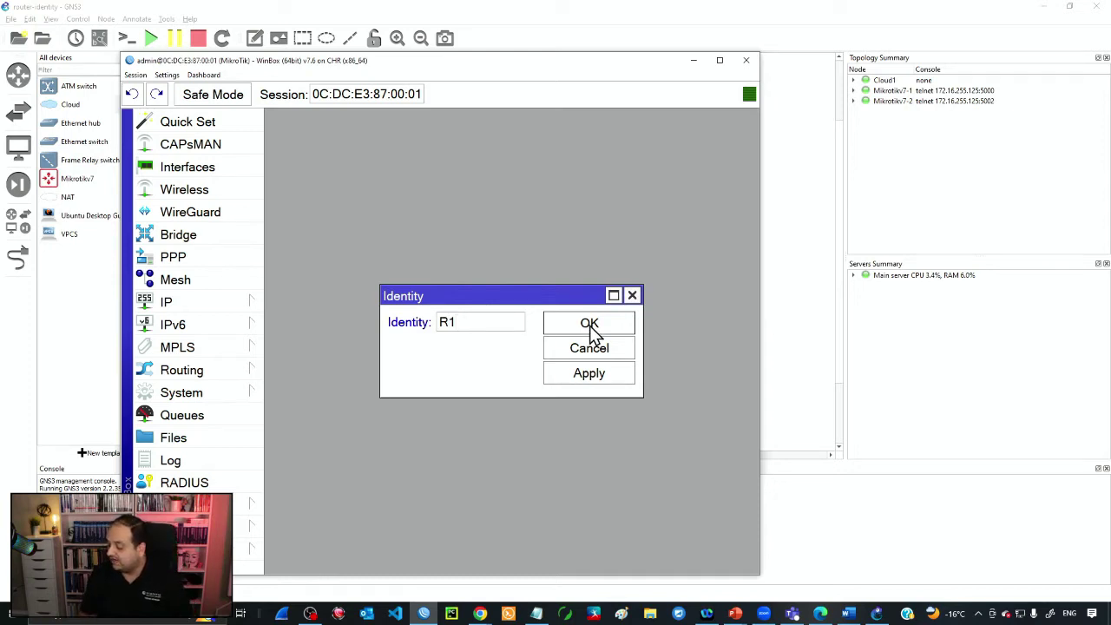
pyautogui.click(589, 324)
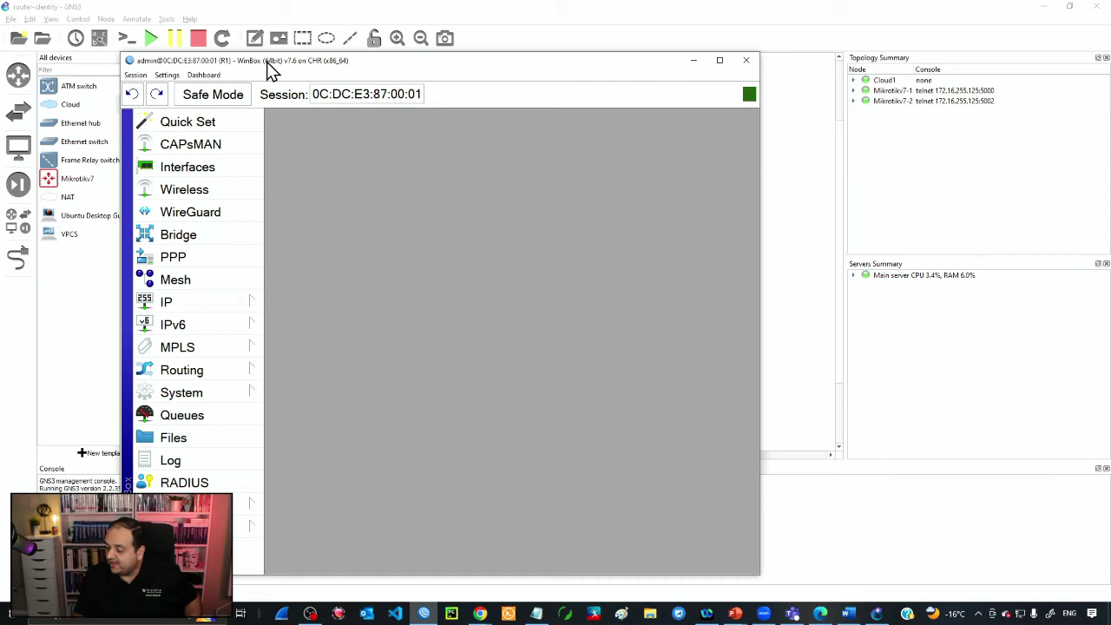
pyautogui.press('ctrl')
pyautogui.press('ctrl')
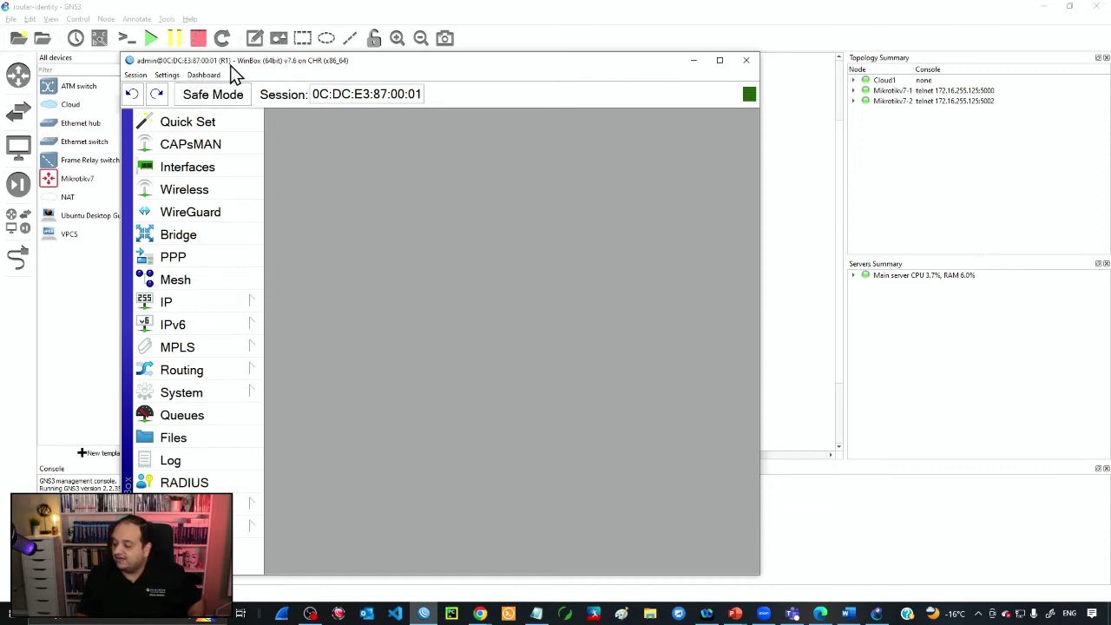
# - Open a New Terminal, answer n to the license prompt, and skip the password change
pyautogui.click(241, 524)
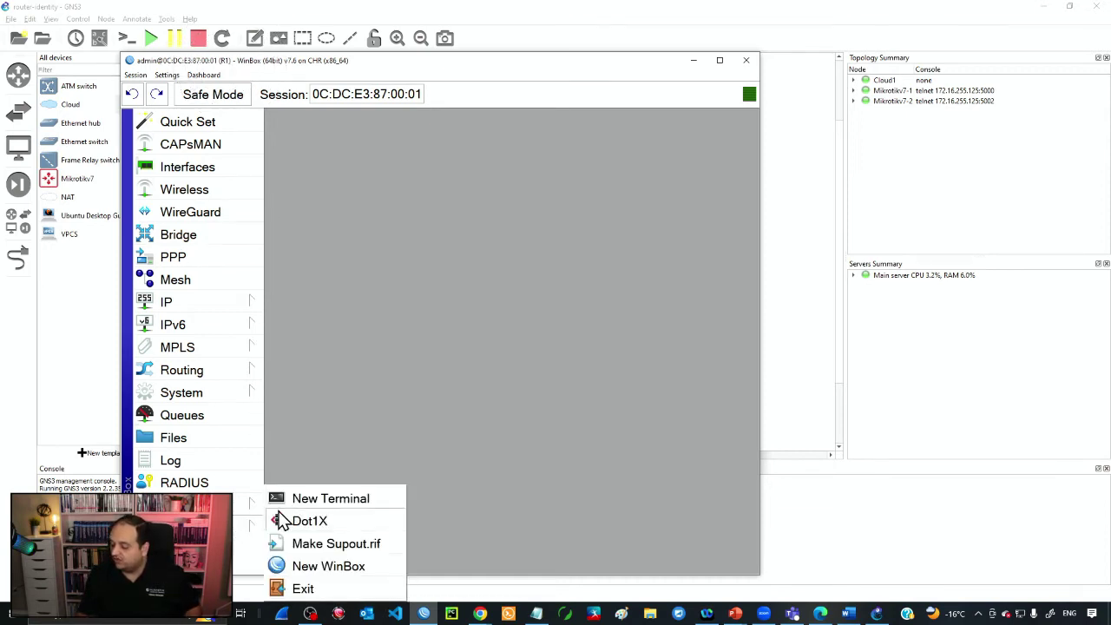
pyautogui.click(330, 498)
pyautogui.write('n')
pyautogui.moveTo(340, 453); pyautogui.dragTo(608, 469)
pyautogui.click(607, 469)
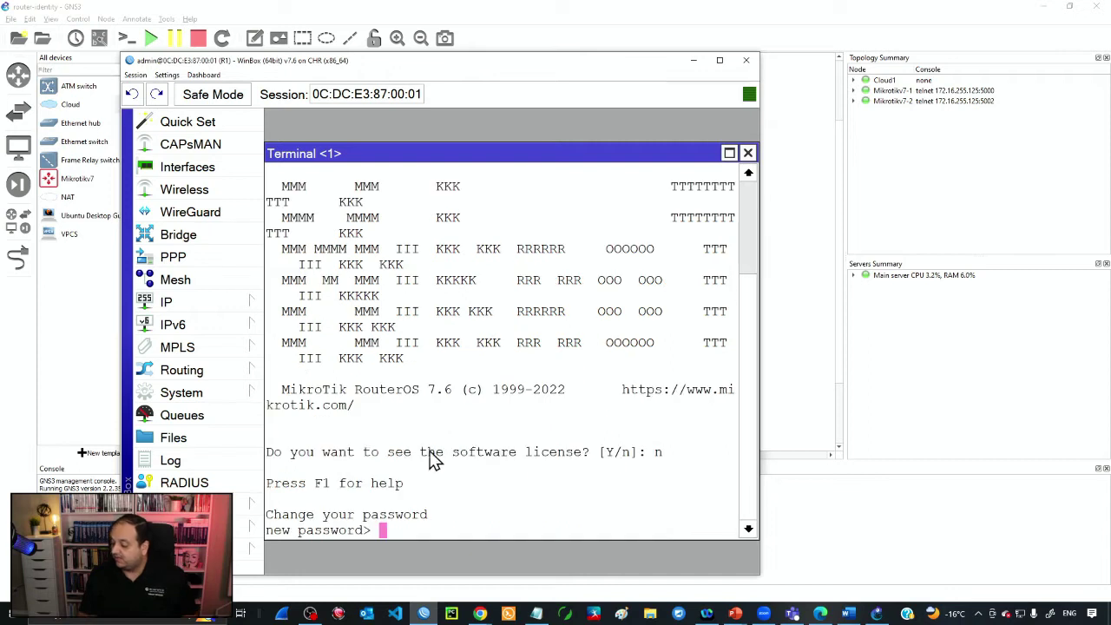
pyautogui.moveTo(267, 452); pyautogui.dragTo(676, 466)
pyautogui.click(672, 456)
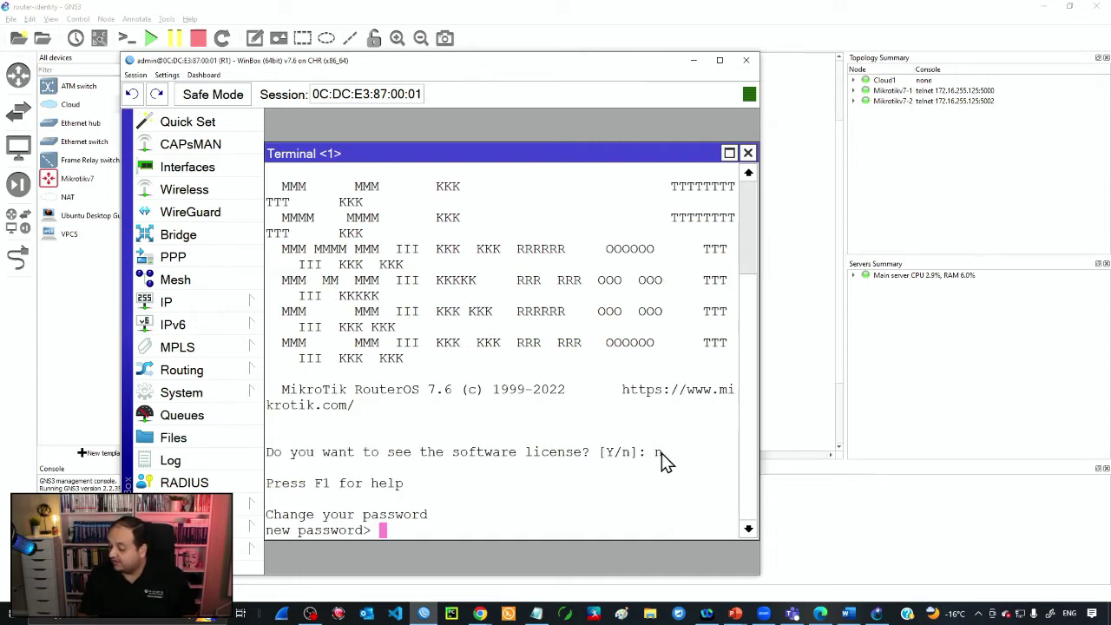
pyautogui.click(373, 516)
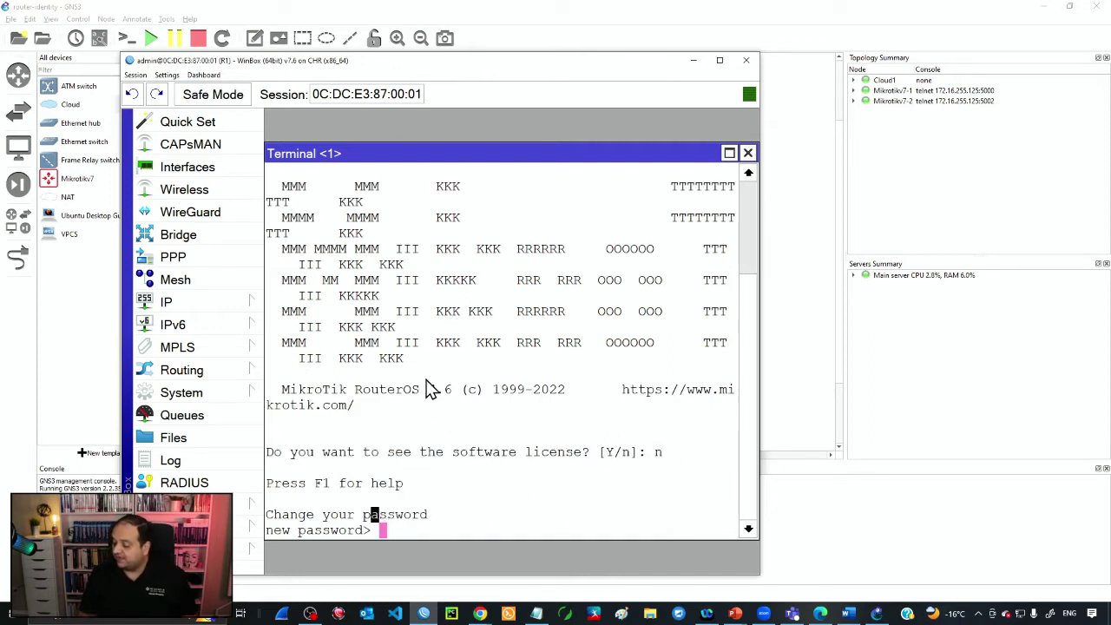
pyautogui.doubleClick(451, 160)
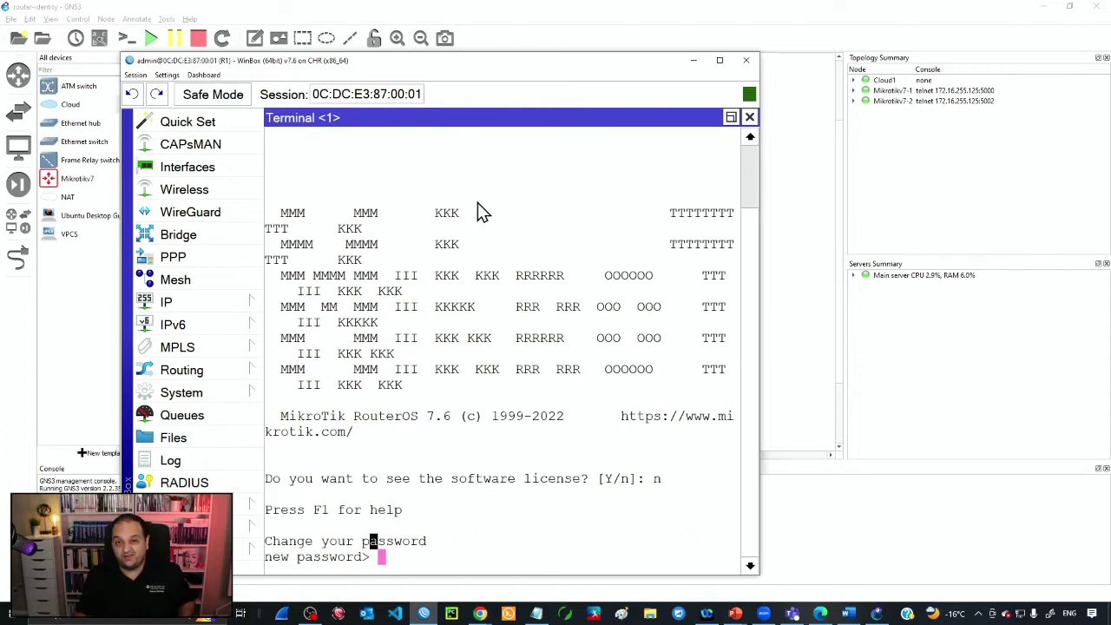
pyautogui.click(459, 347)
pyautogui.press('Return')
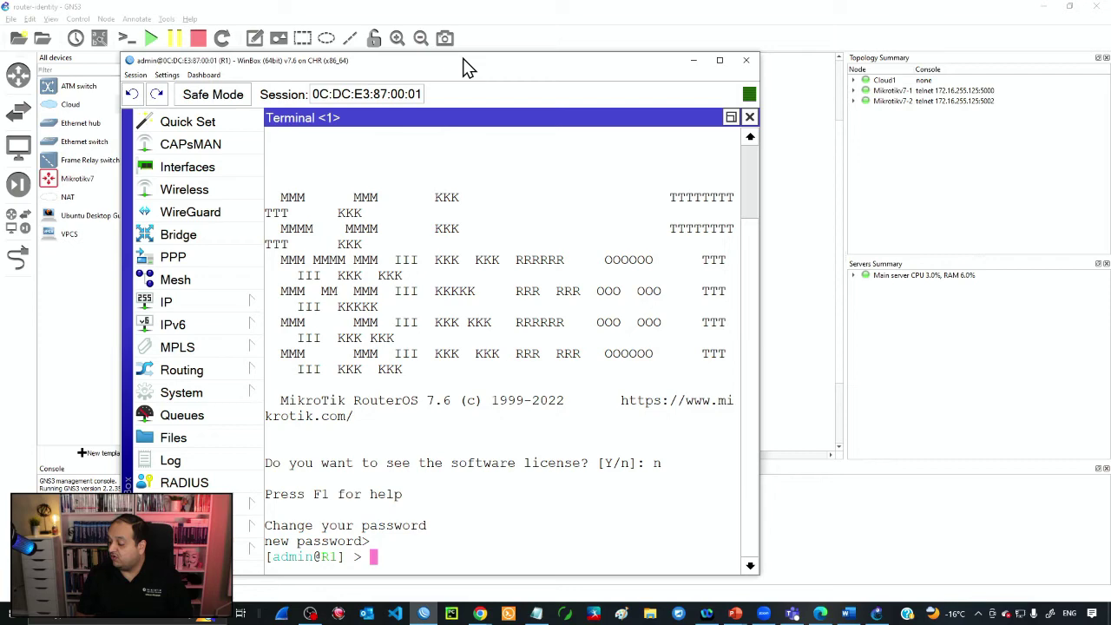
# - Widen the router window and highlight admin@R1 in the terminal prompt
pyautogui.moveTo(462, 58); pyautogui.dragTo(467, 38)
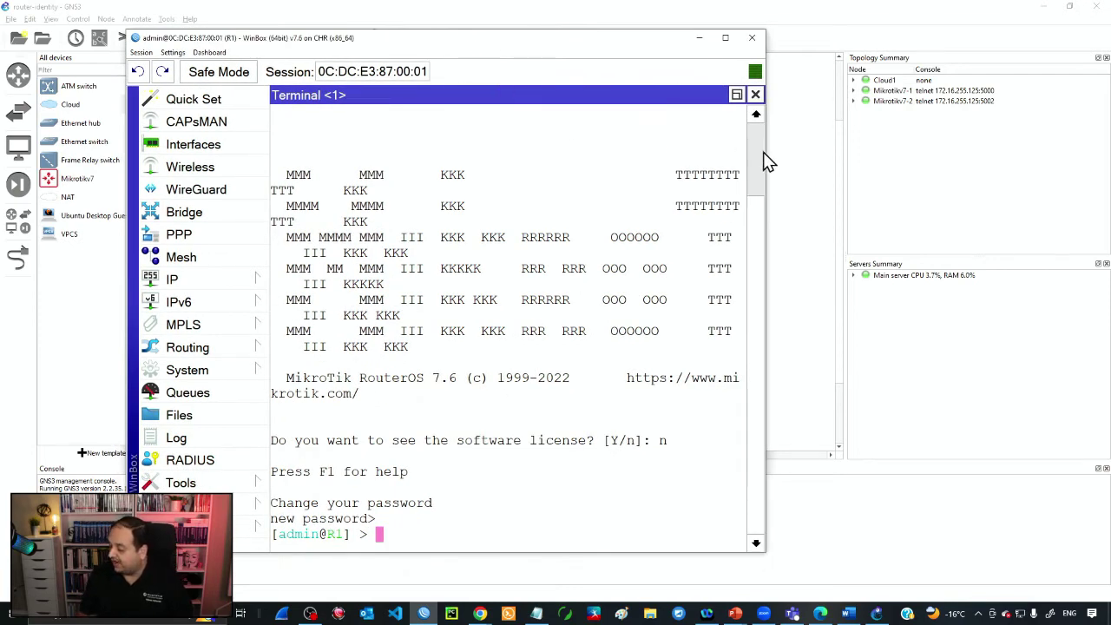
pyautogui.moveTo(767, 149); pyautogui.dragTo(967, 149)
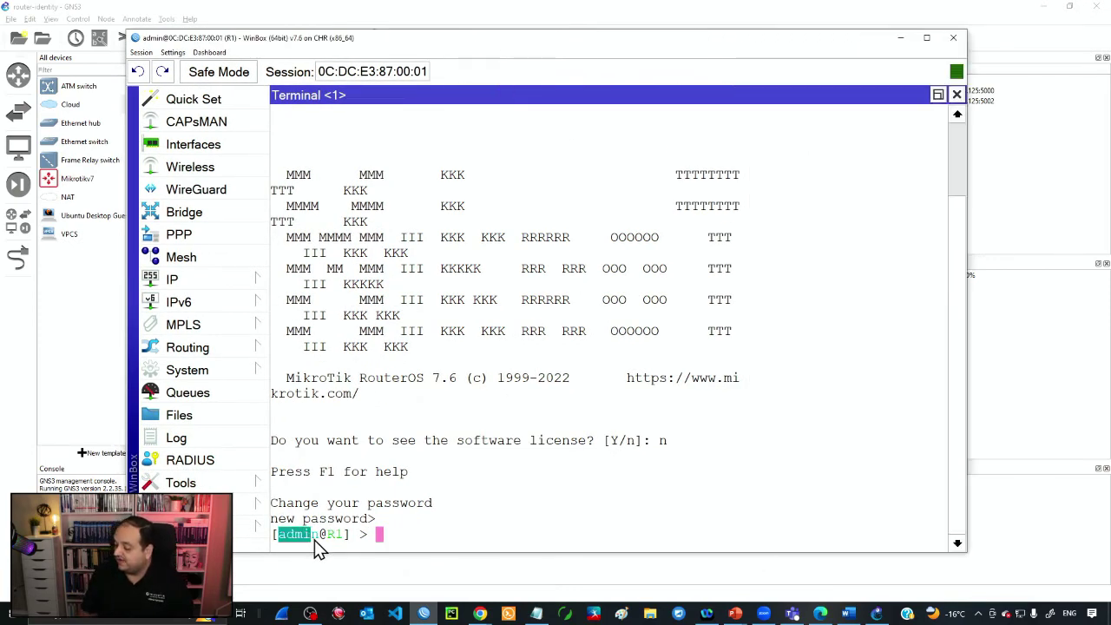
pyautogui.click(324, 544)
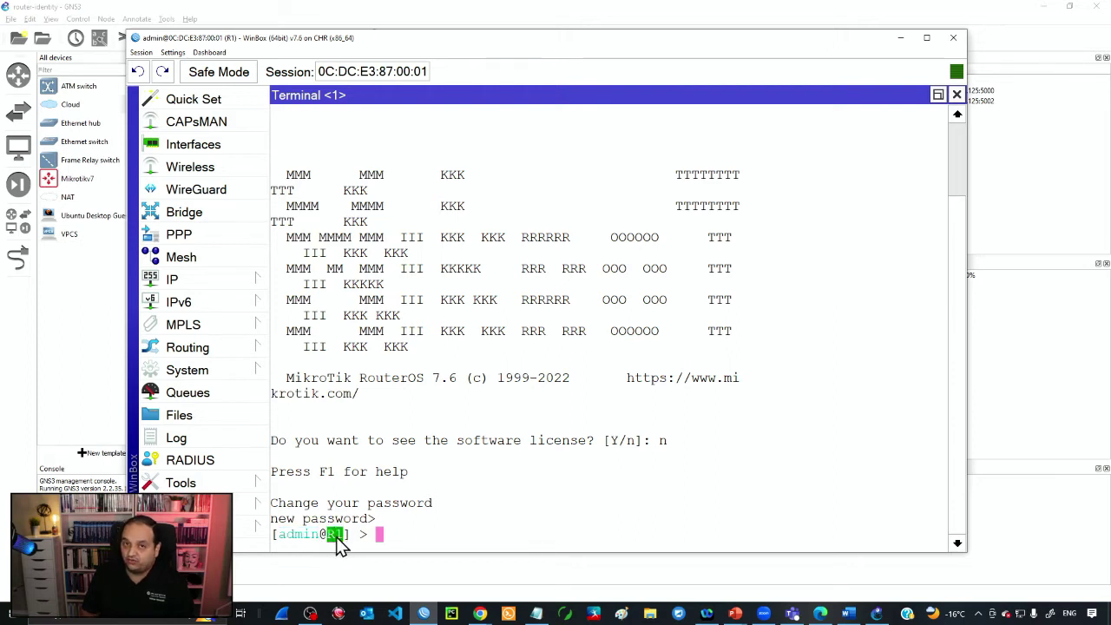
pyautogui.click(395, 544)
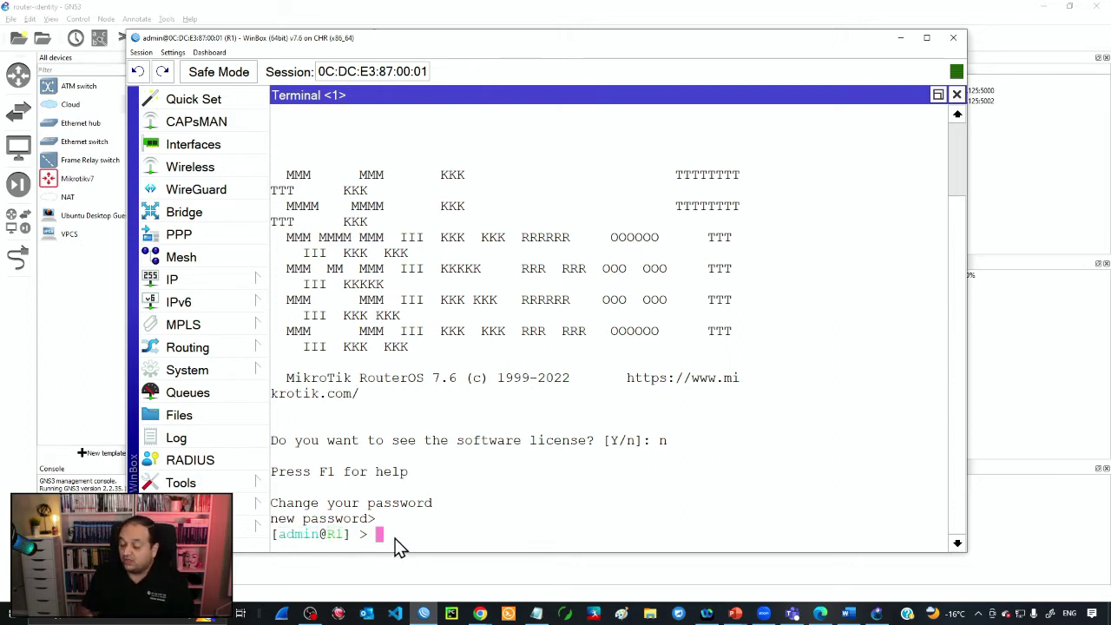
pyautogui.moveTo(281, 542); pyautogui.dragTo(359, 540)
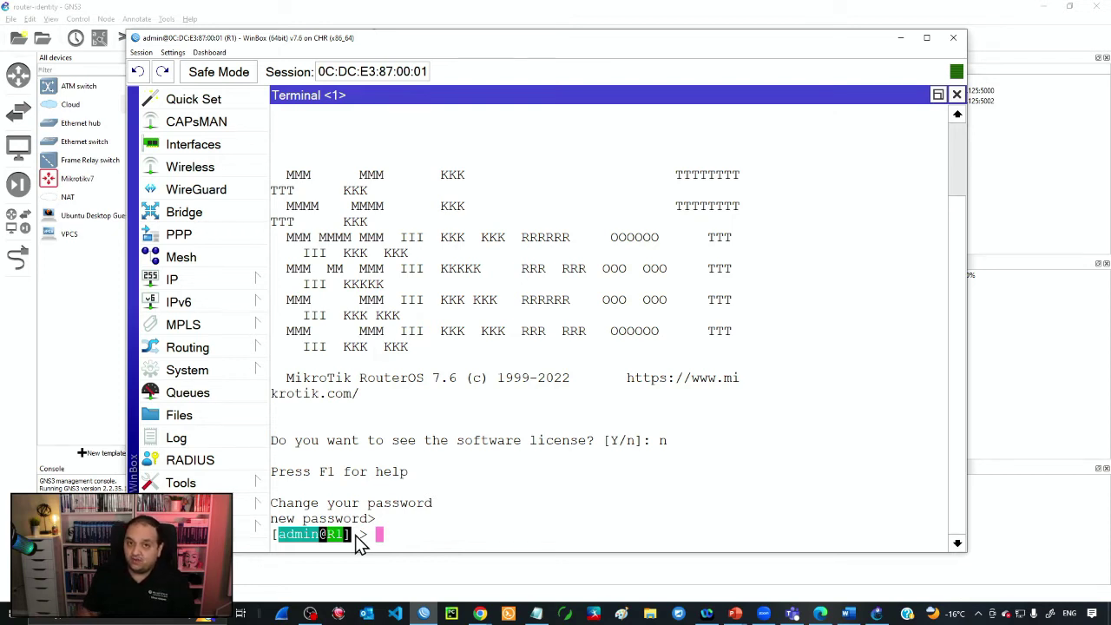
# - Open the IP > Neighbors list and move the WinBox window down to reveal the topology
pyautogui.click(375, 531)
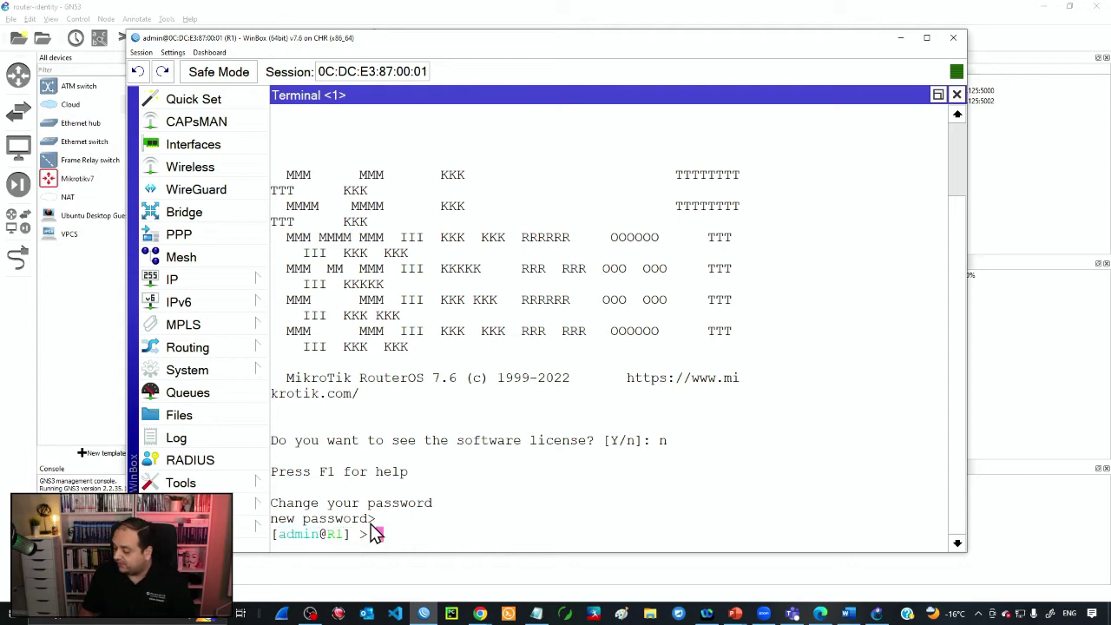
pyautogui.click(246, 286)
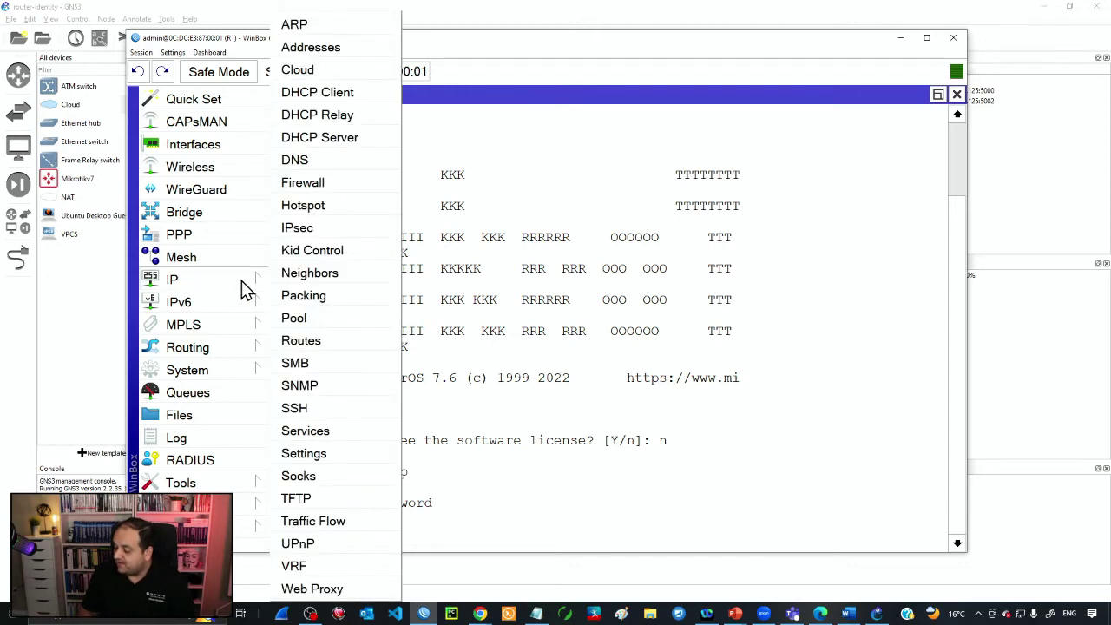
pyautogui.click(306, 274)
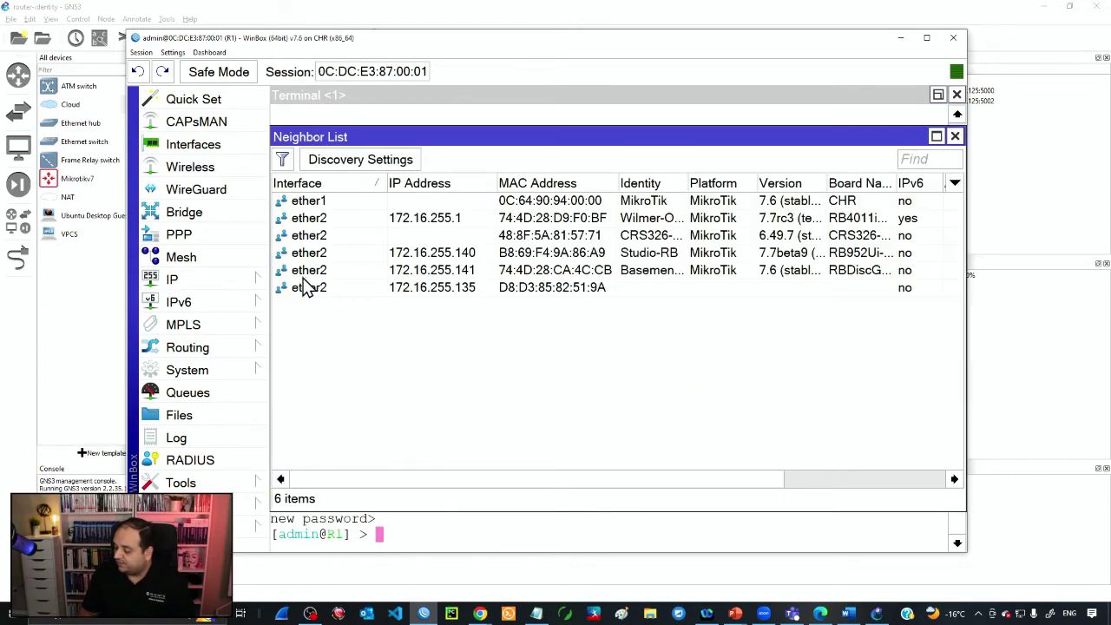
pyautogui.moveTo(354, 39); pyautogui.dragTo(337, 321)
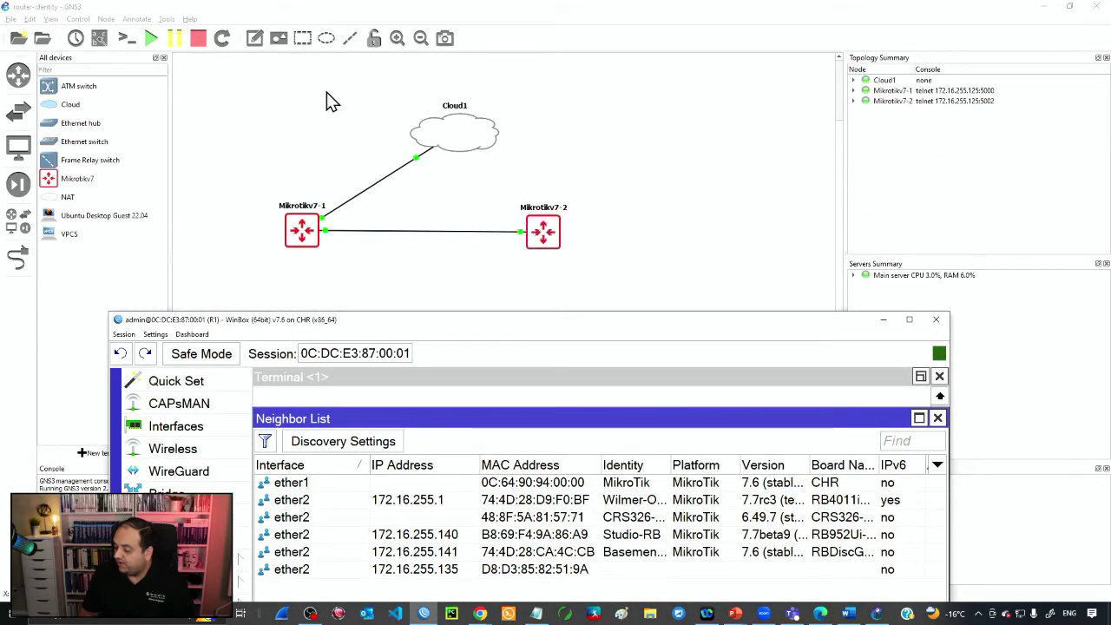
# - Show interface labels in GNS3 and move the ether2 and ether1 labels clear of the routers
pyautogui.click(102, 40)
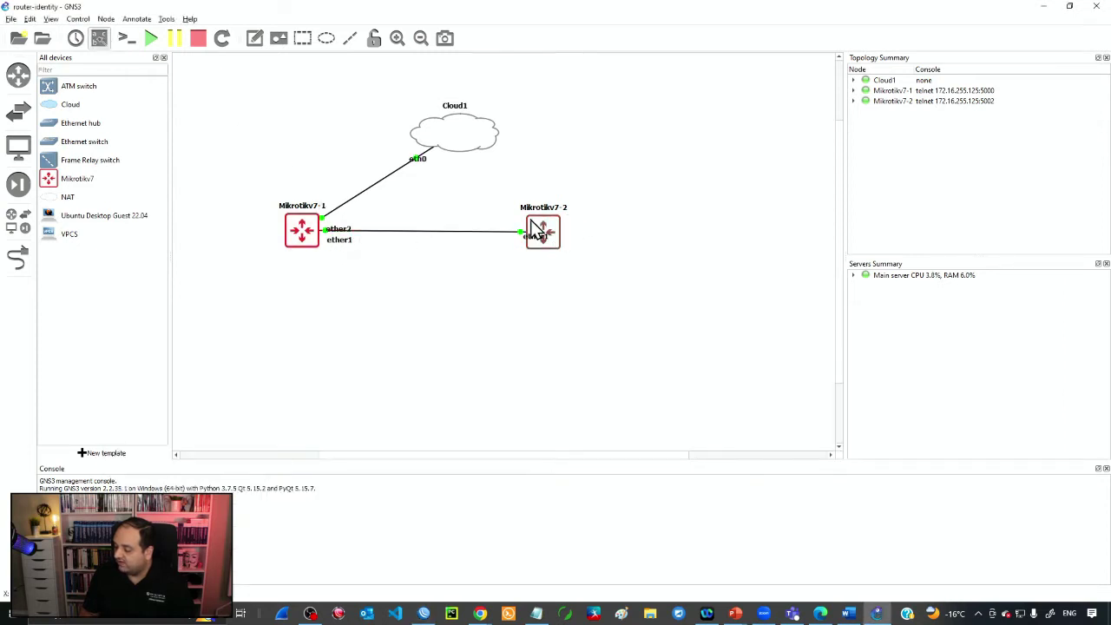
pyautogui.moveTo(345, 231); pyautogui.dragTo(347, 202)
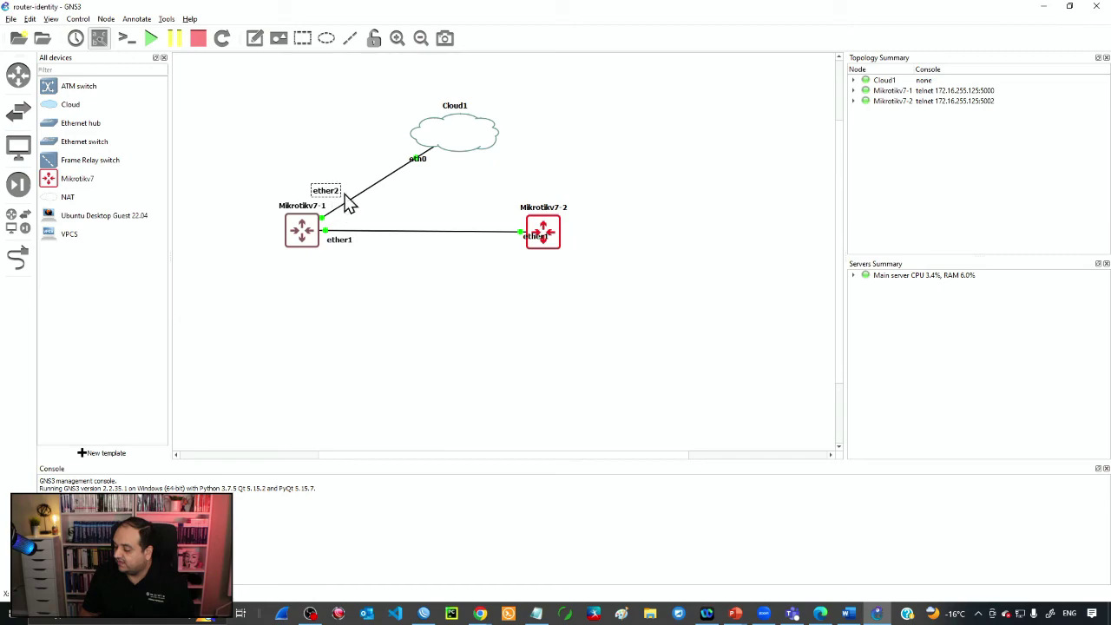
pyautogui.moveTo(535, 241); pyautogui.dragTo(510, 249)
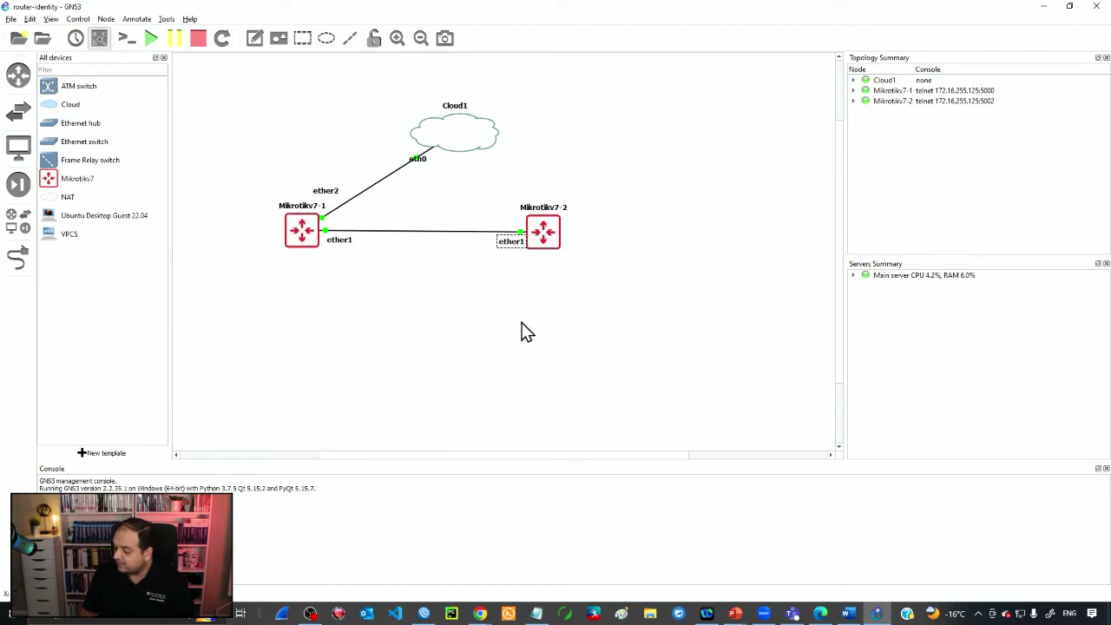
# - Bring R1's neighbor list forward and select the ether1 neighbor entry
pyautogui.click(424, 614)
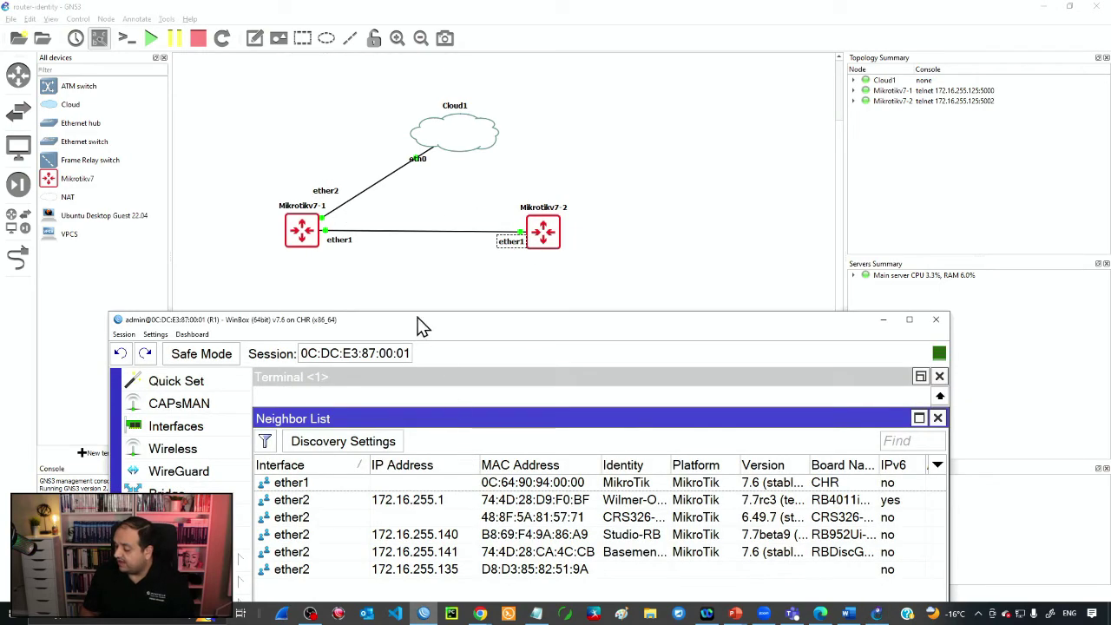
pyautogui.moveTo(422, 326); pyautogui.dragTo(384, 256)
pyautogui.click(261, 414)
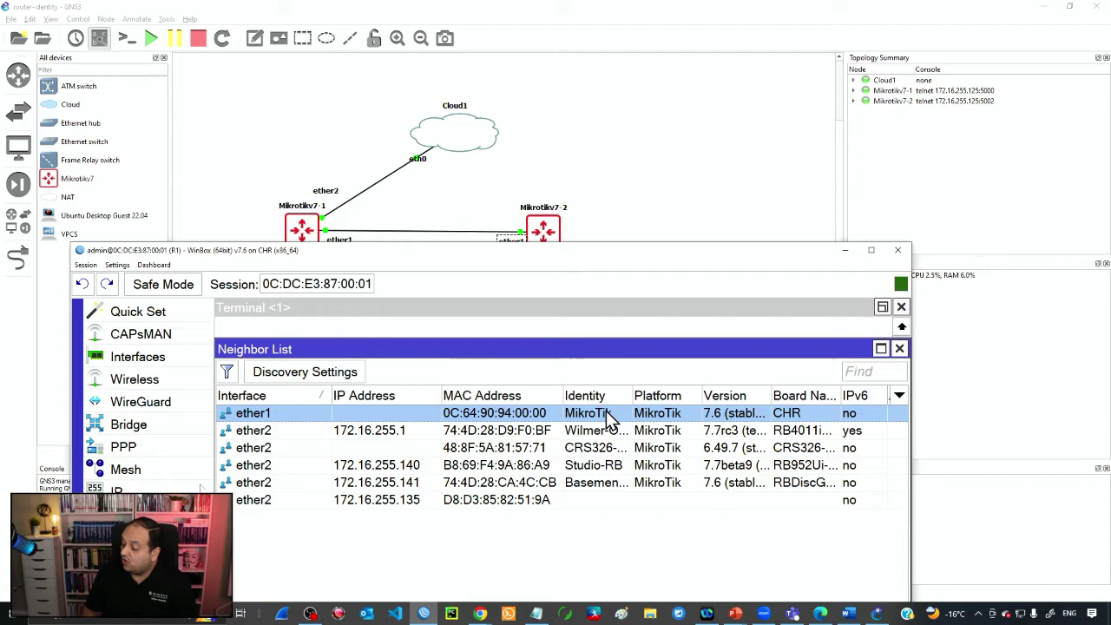
pyautogui.moveTo(547, 256); pyautogui.dragTo(555, 61)
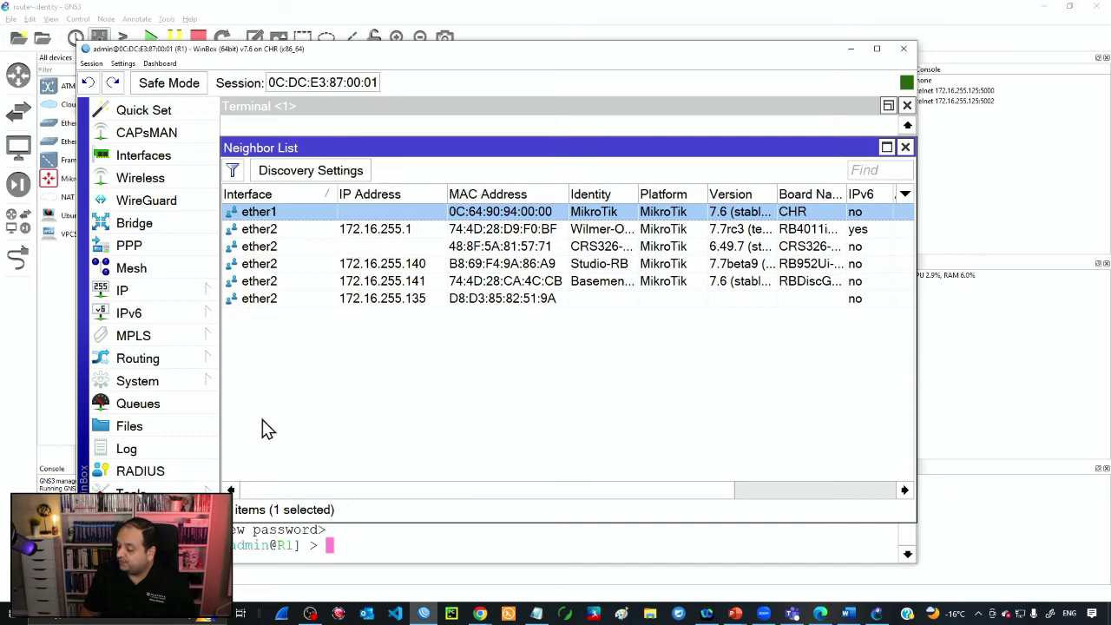
# - Enable RoMON in Tools > RoMON and apply it
pyautogui.click(209, 491)
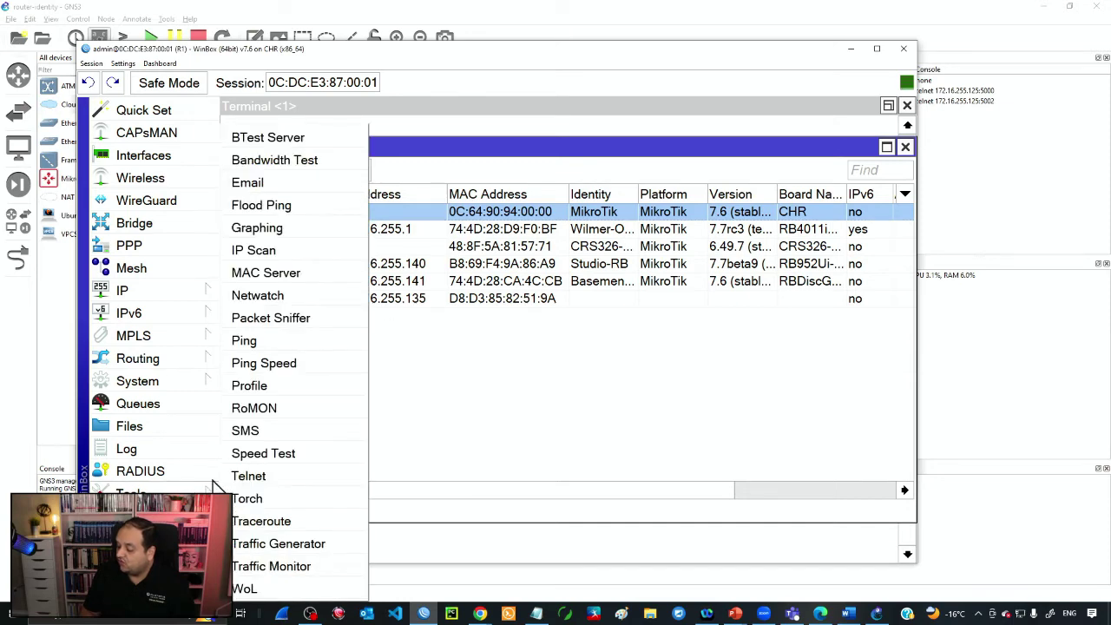
pyautogui.click(254, 408)
pyautogui.click(503, 276)
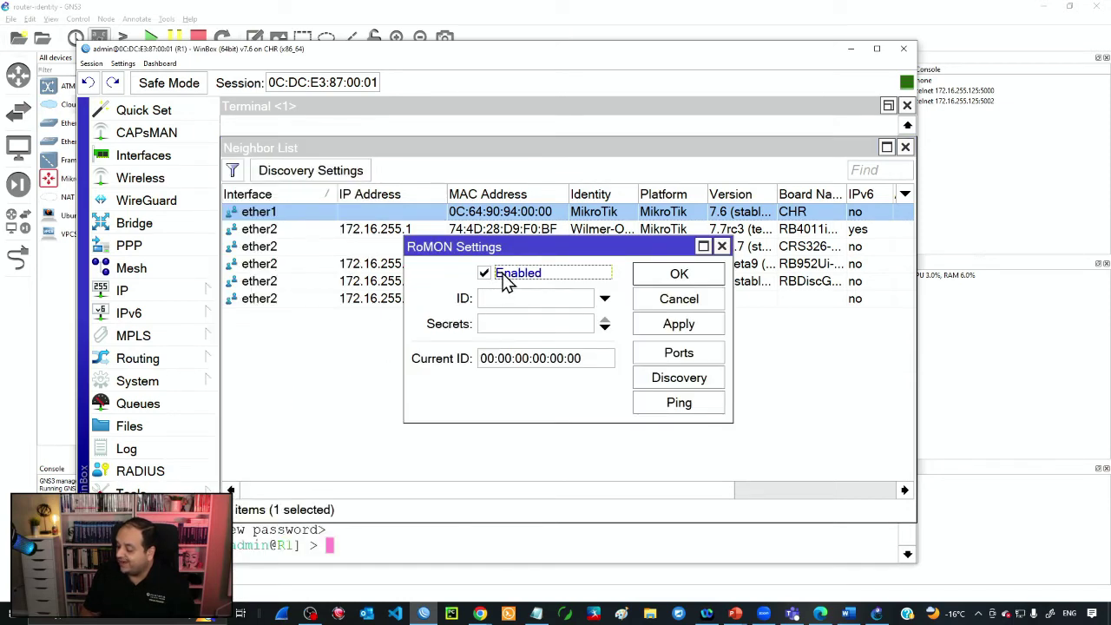
pyautogui.click(661, 281)
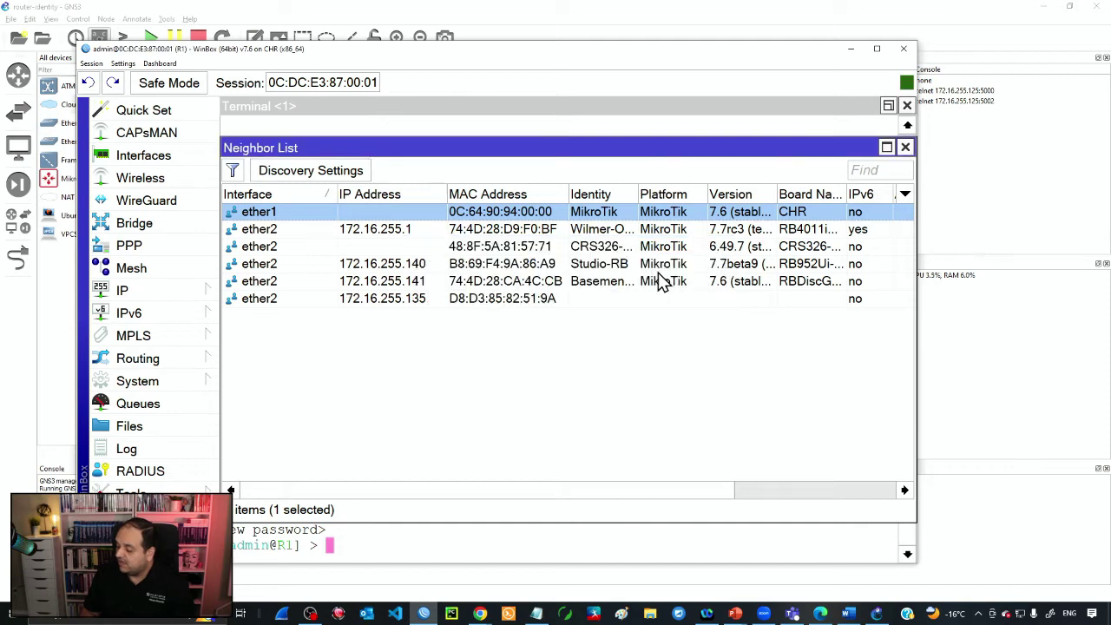
# - Open MAC Telnet to the ether1 neighbor, log in as admin, and skip the password change
pyautogui.rightClick(530, 212)
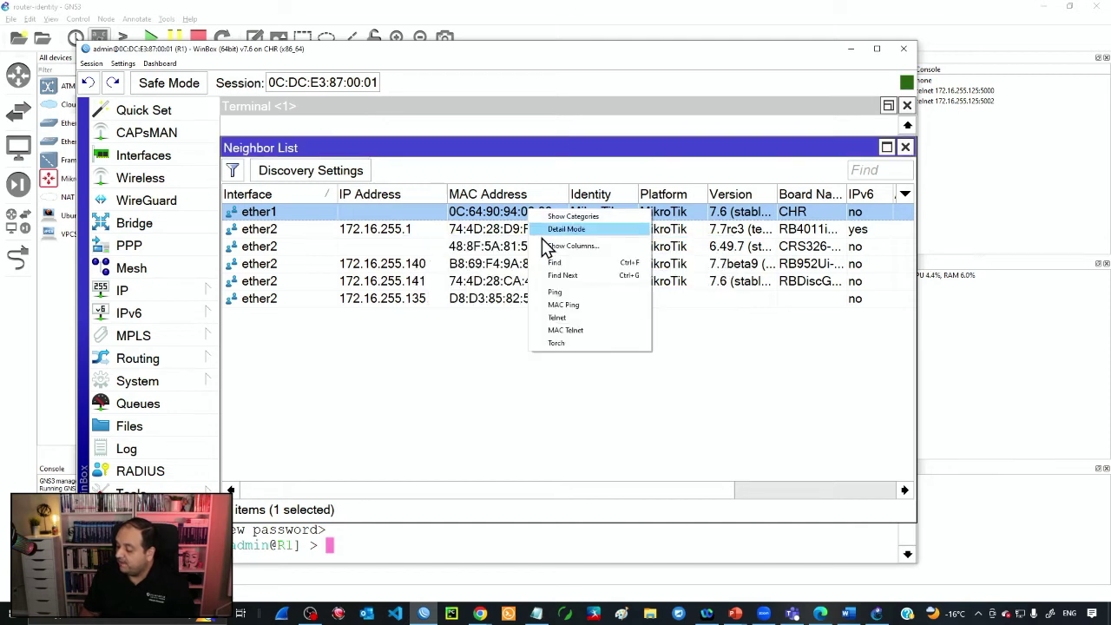
pyautogui.click(565, 330)
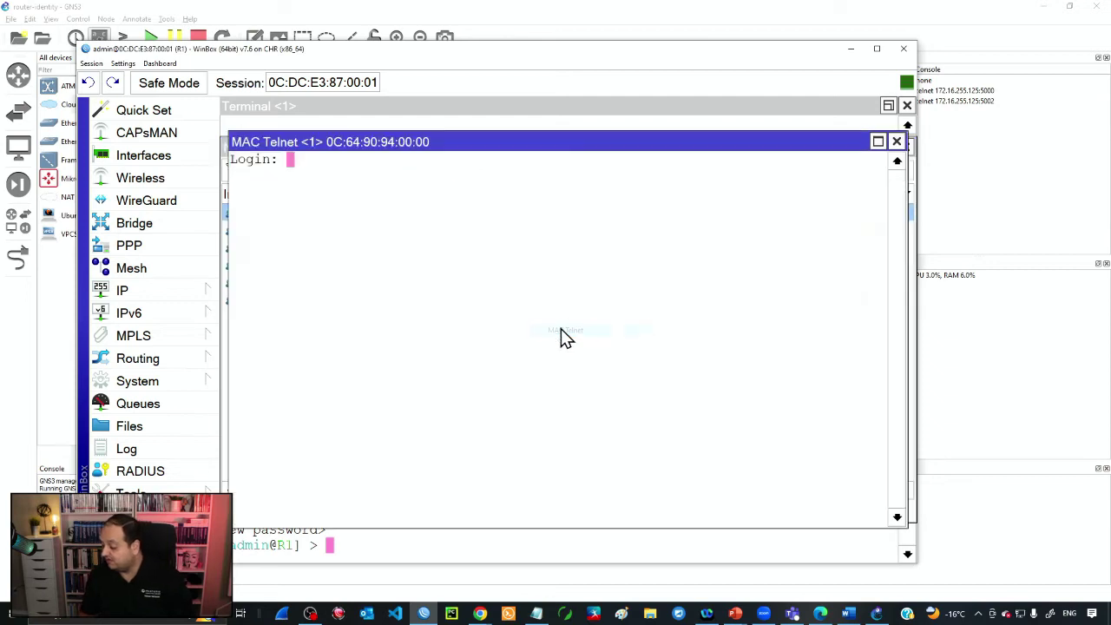
pyautogui.write('ADMIN')
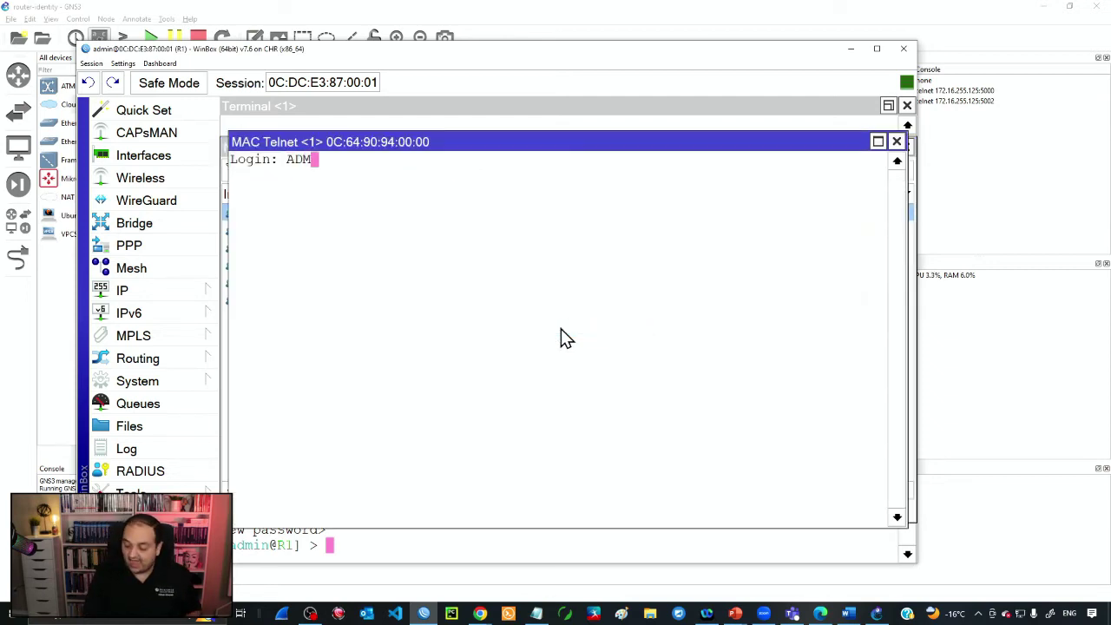
pyautogui.press('BackSpace')
pyautogui.press('BackSpace')
pyautogui.press('BackSpace')
pyautogui.press('BackSpace')
pyautogui.press('BackSpace')
pyautogui.write('admin')
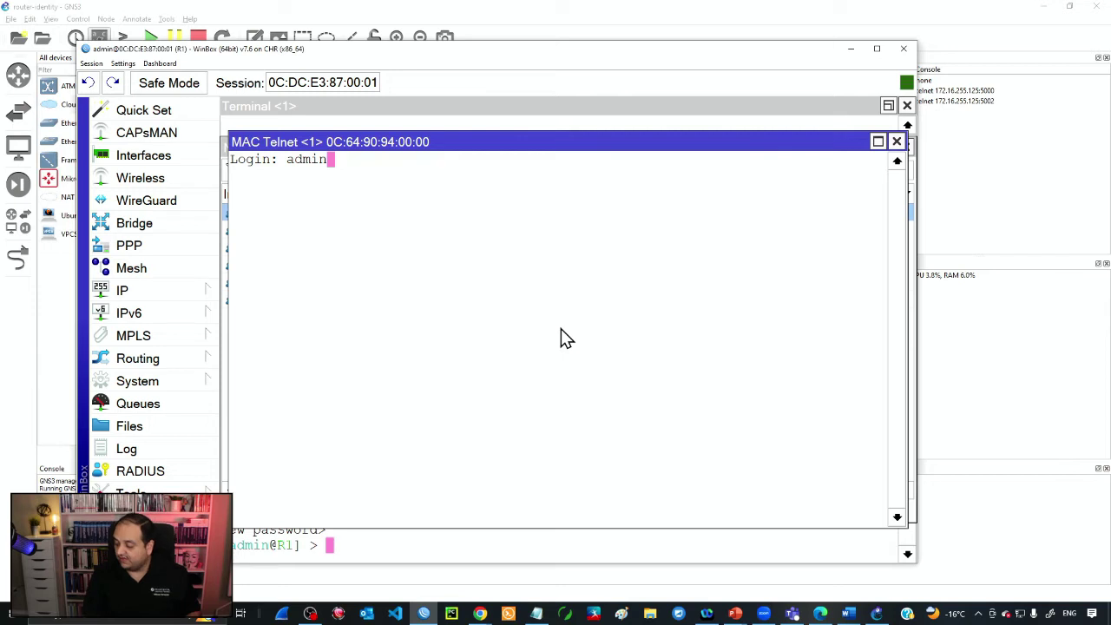
pyautogui.press('Return')
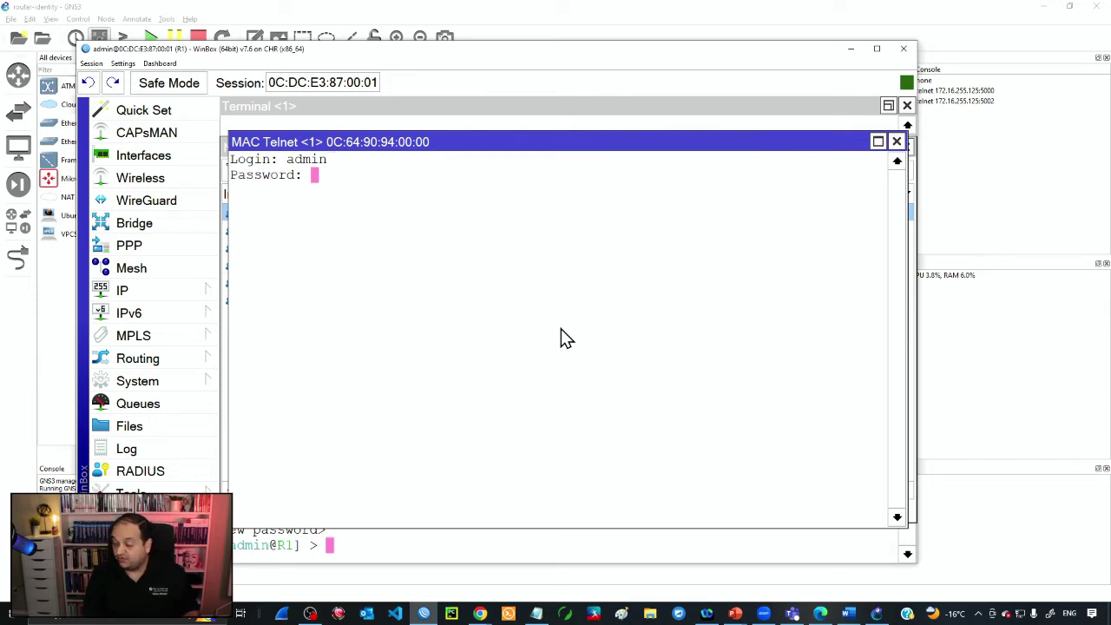
pyautogui.press('Return')
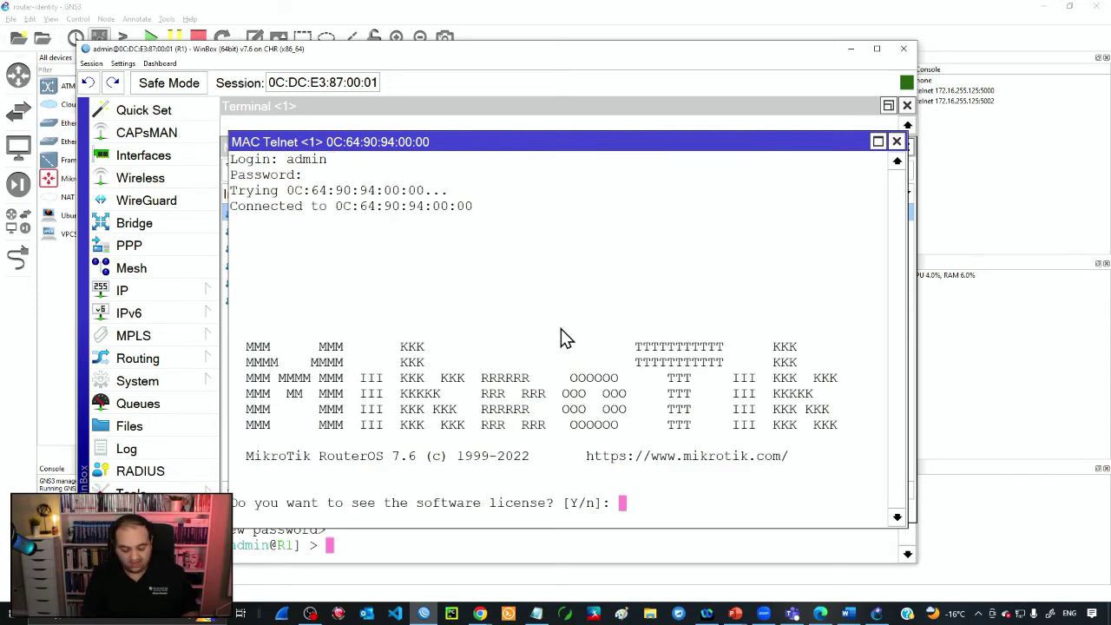
pyautogui.write('n')
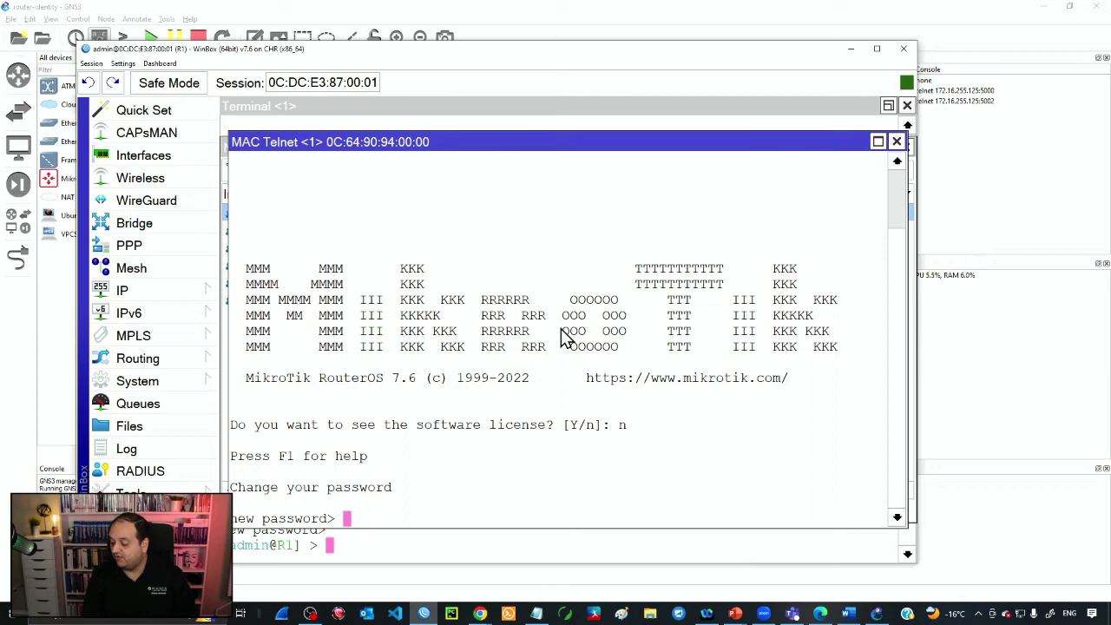
pyautogui.press('Return')
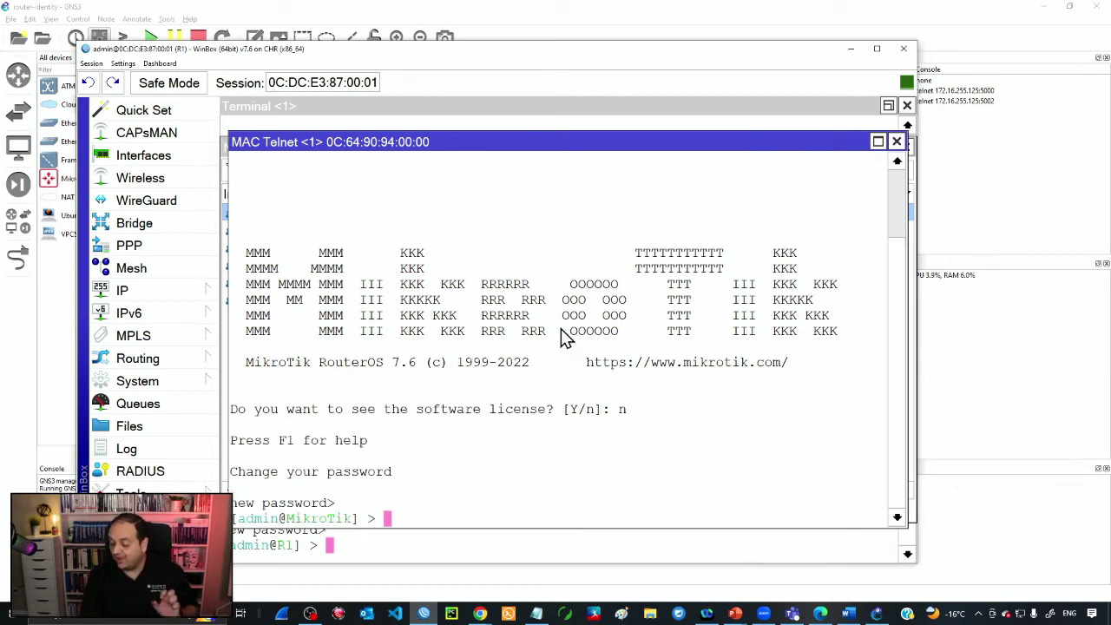
pyautogui.press('Return')
pyautogui.press('Return')
pyautogui.press('Return')
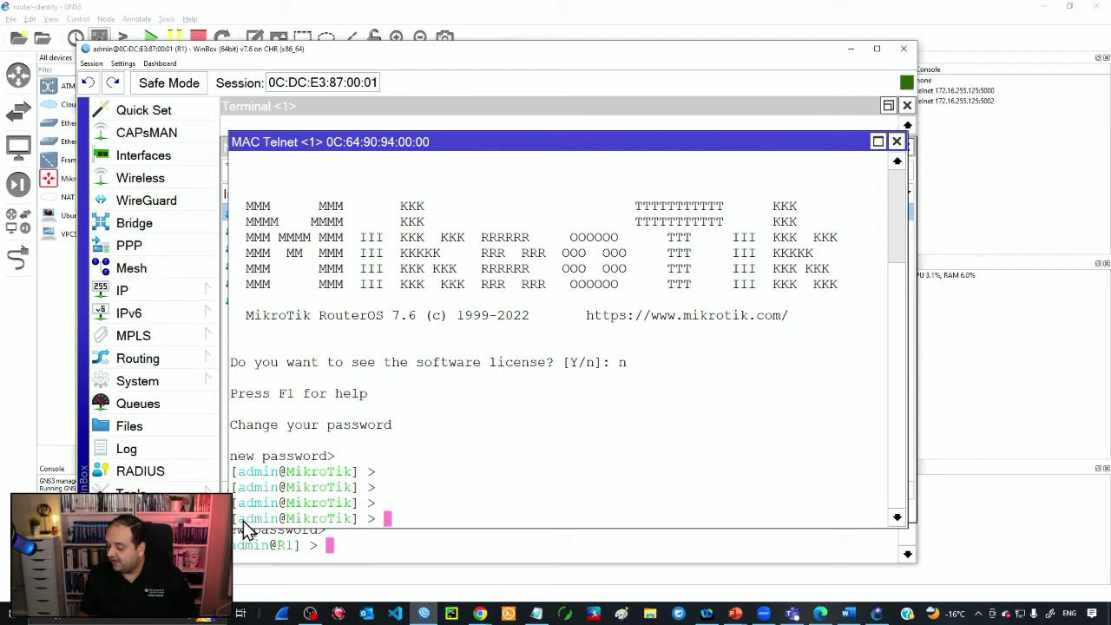
# - Run 'system identity/set name=R2' so the MAC Telnet prompt shows R2
pyautogui.moveTo(276, 520); pyautogui.dragTo(354, 525)
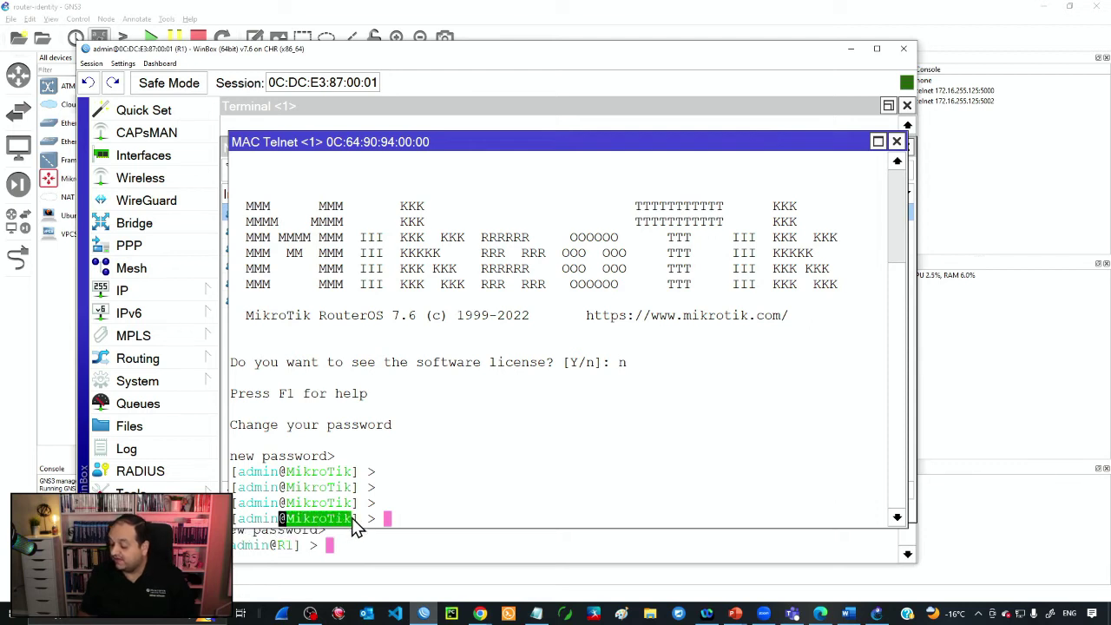
pyautogui.click(405, 520)
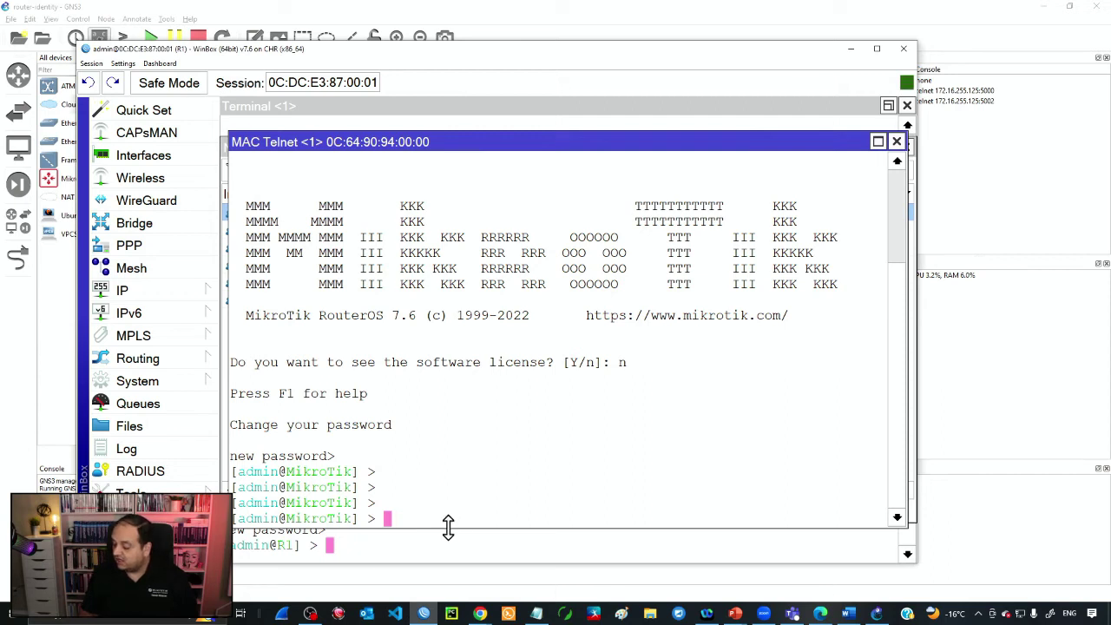
pyautogui.moveTo(449, 526); pyautogui.dragTo(455, 455)
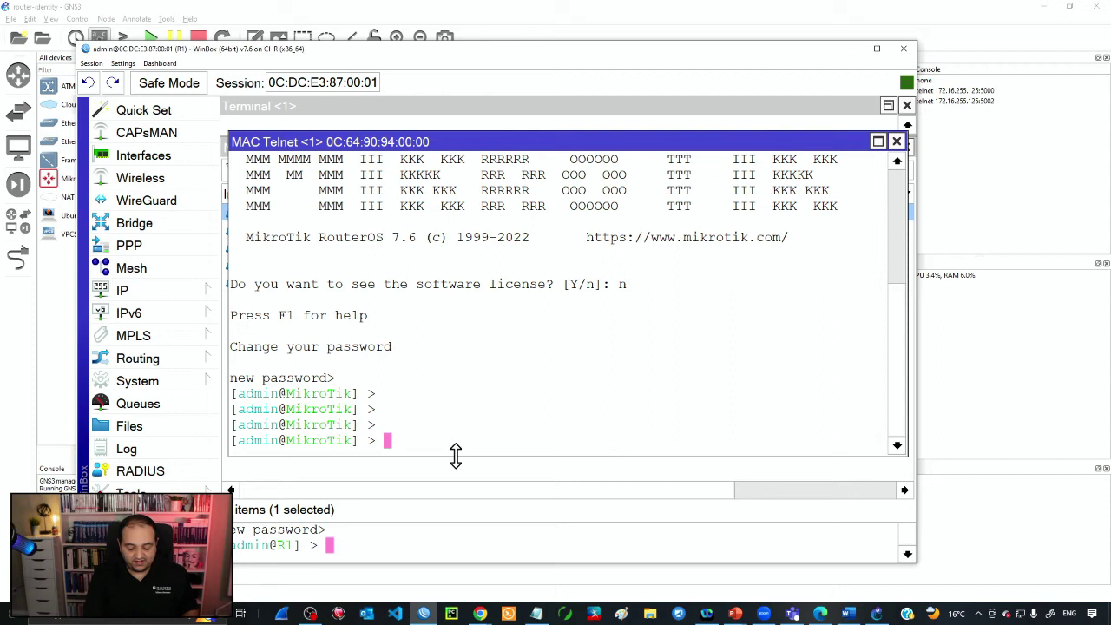
pyautogui.write('system')
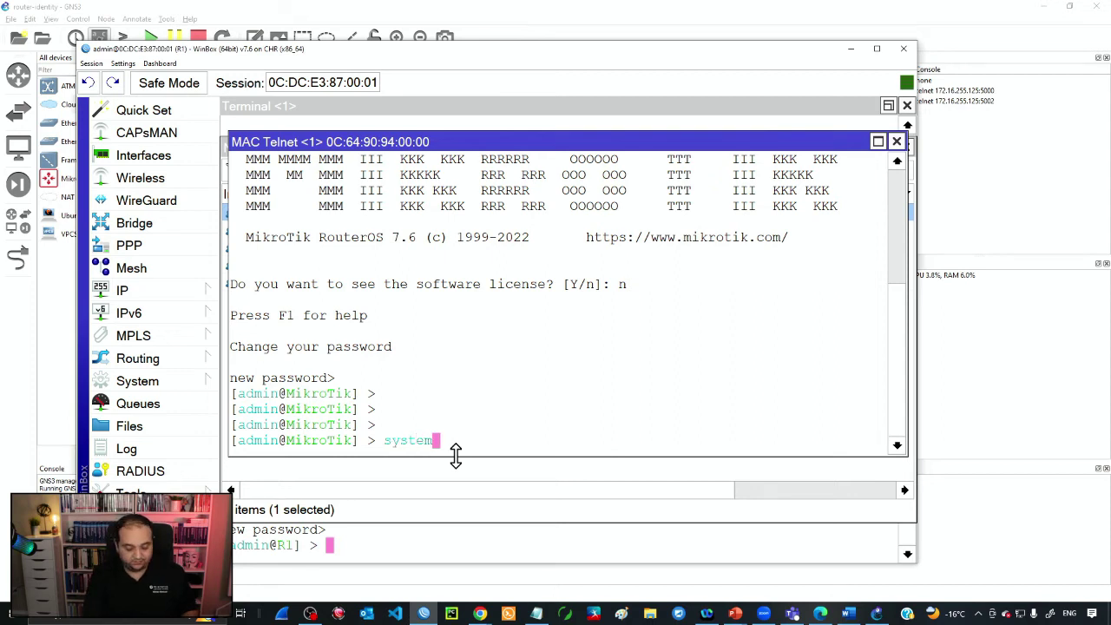
pyautogui.write(' identity/')
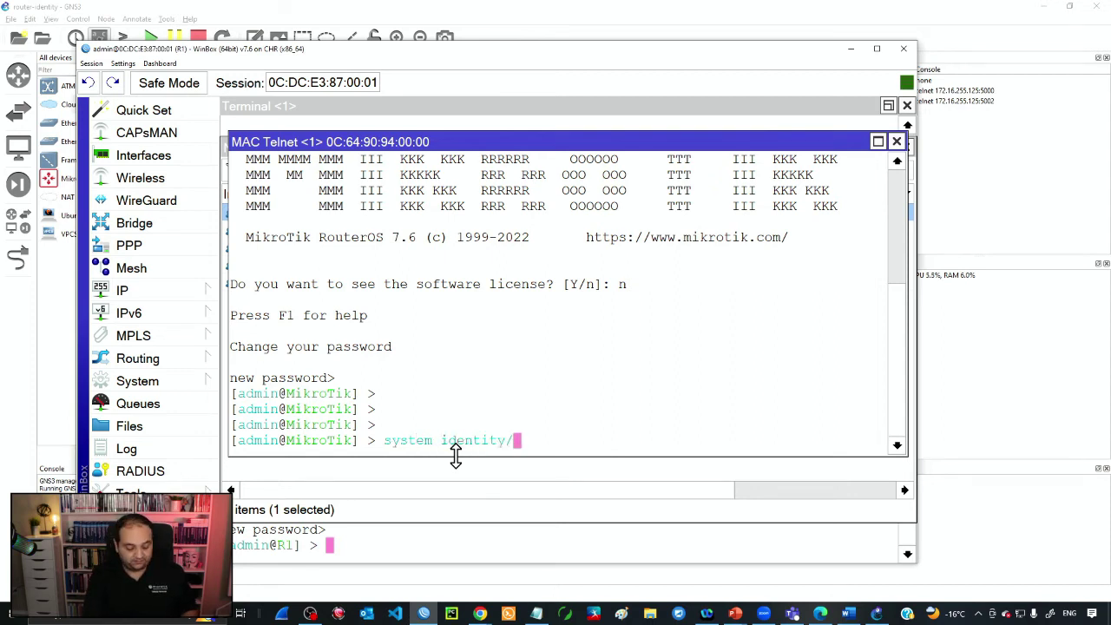
pyautogui.write('set name=')
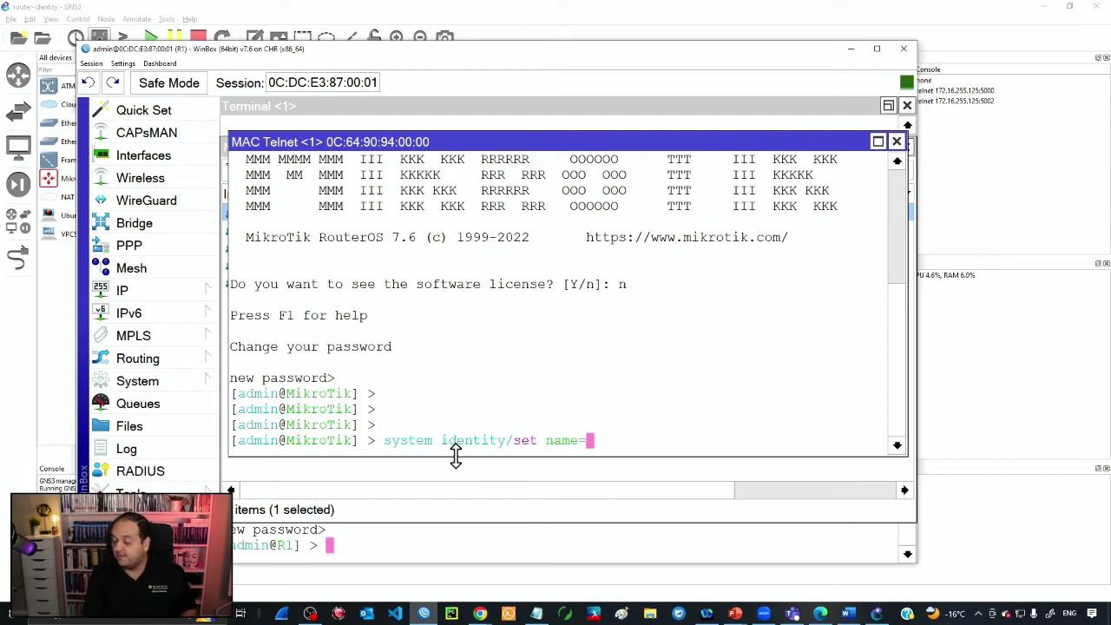
pyautogui.write('R2')
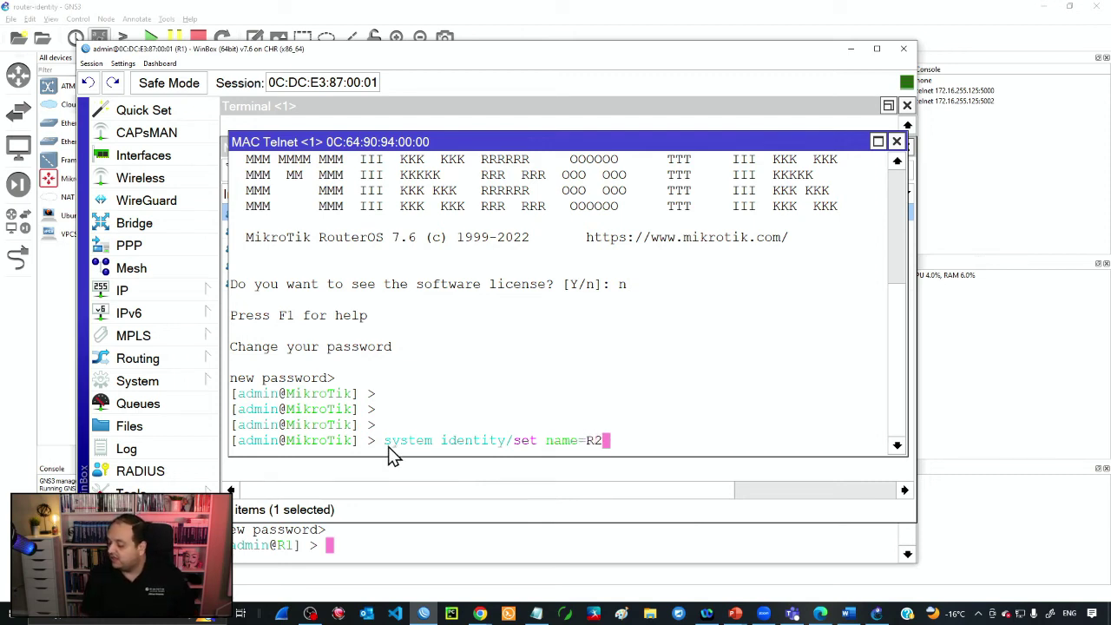
pyautogui.moveTo(471, 443); pyautogui.dragTo(592, 445)
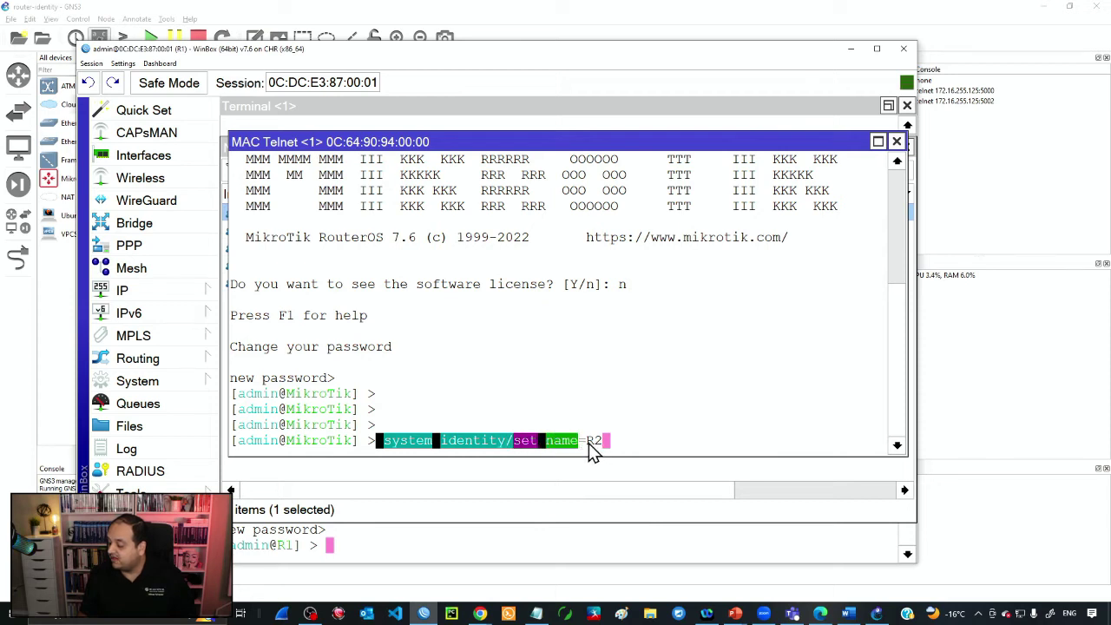
pyautogui.click(599, 444)
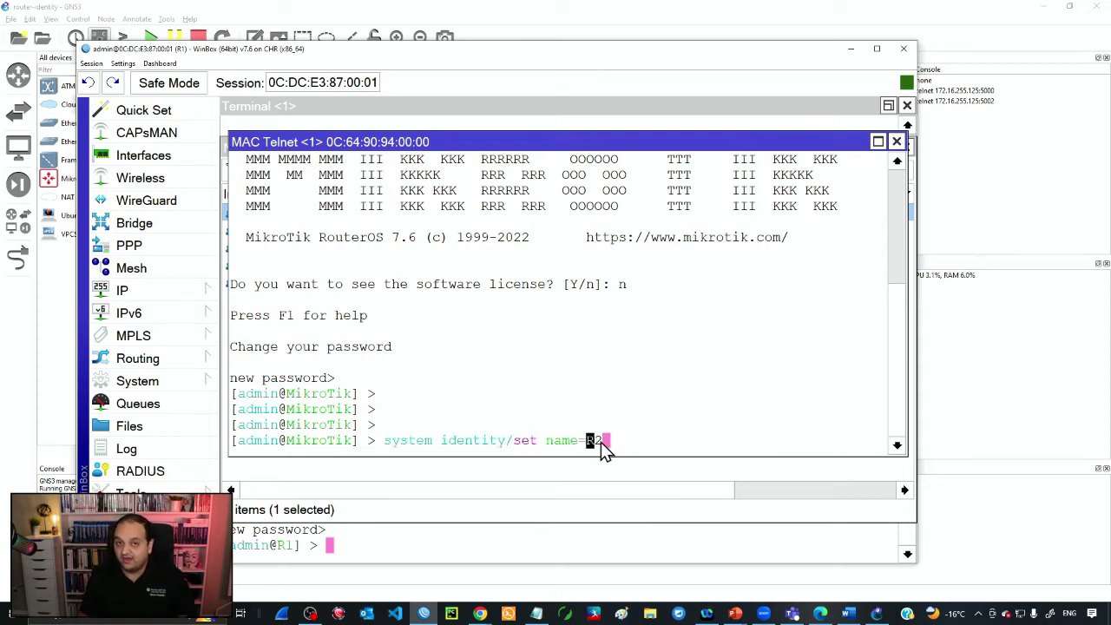
pyautogui.click(629, 449)
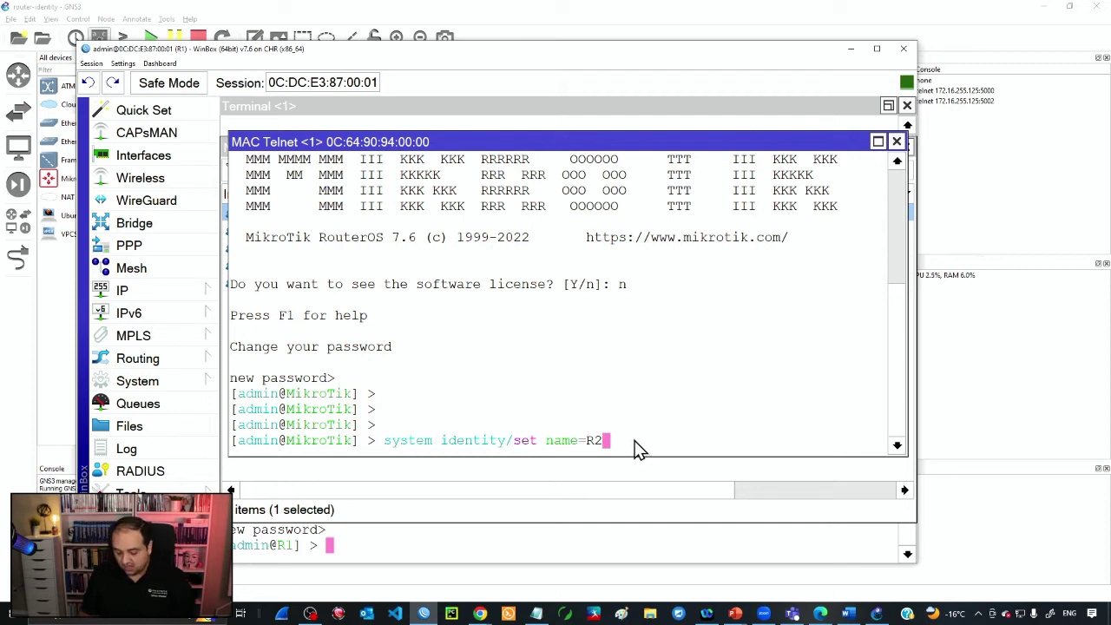
pyautogui.press('Return')
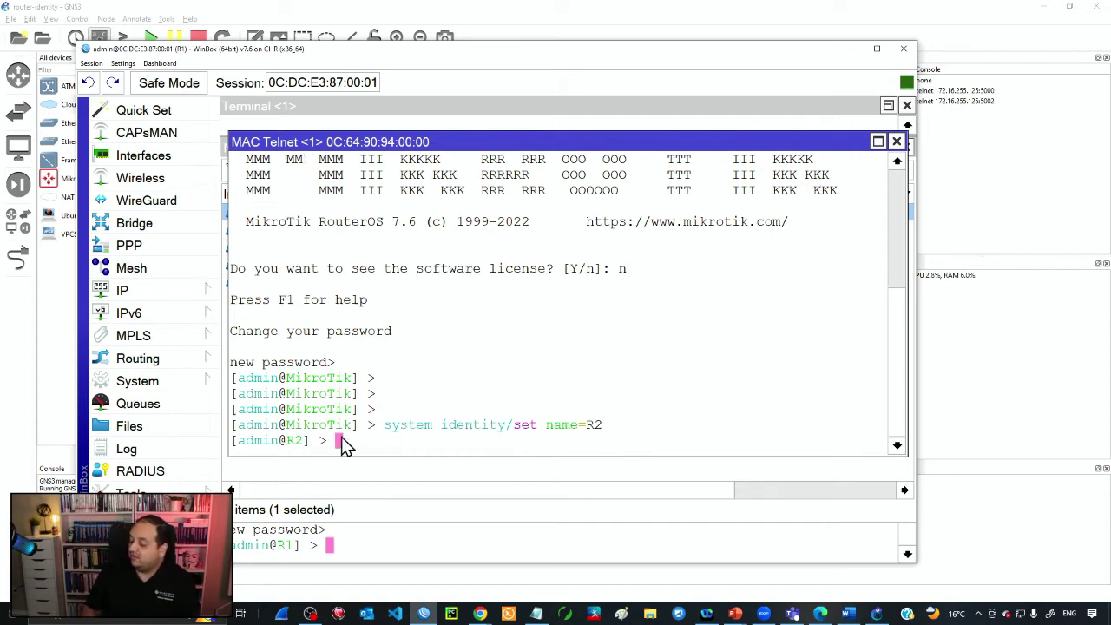
pyautogui.moveTo(242, 445); pyautogui.dragTo(315, 298)
# - Restore the R1 terminal, move it up-right, and bring the R2 MAC Telnet window to front
pyautogui.click(374, 539)
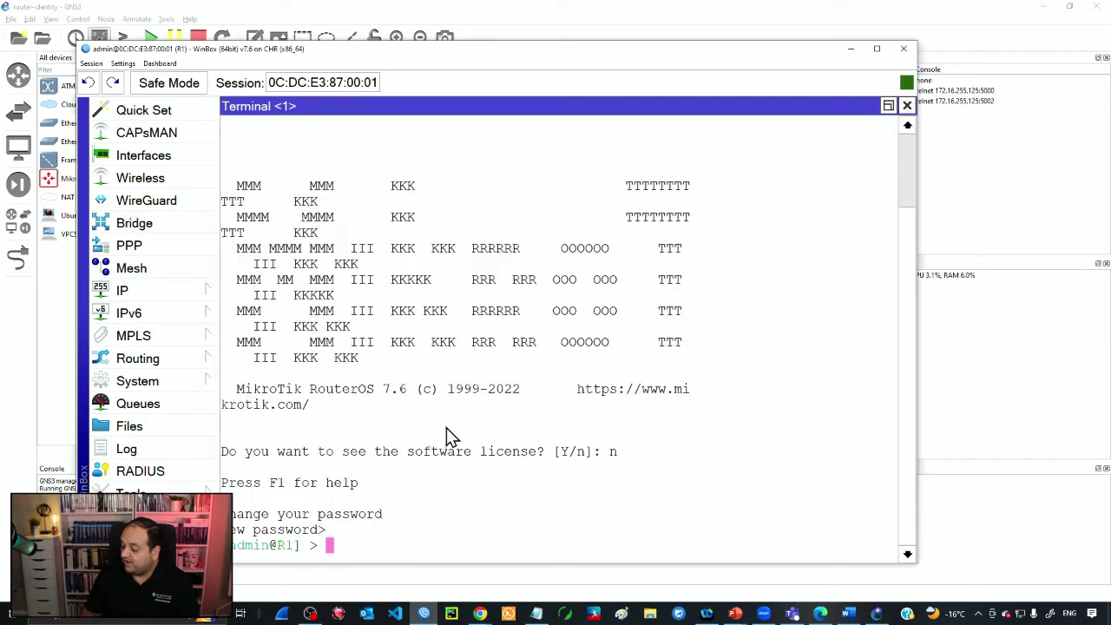
pyautogui.doubleClick(284, 544)
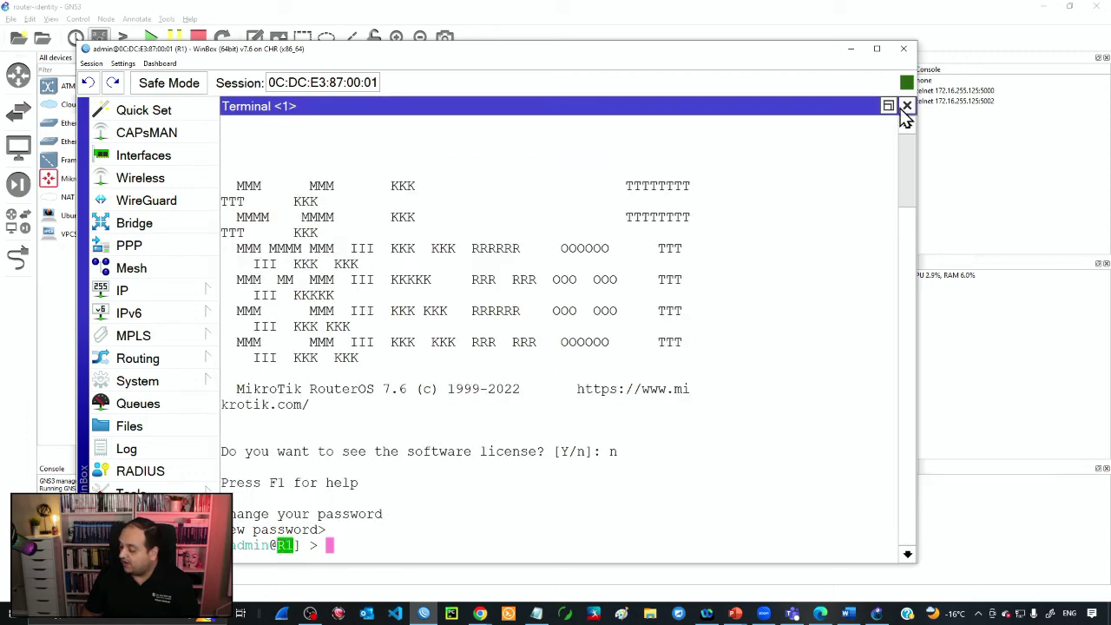
pyautogui.click(887, 106)
pyautogui.moveTo(576, 142); pyautogui.dragTo(737, 107)
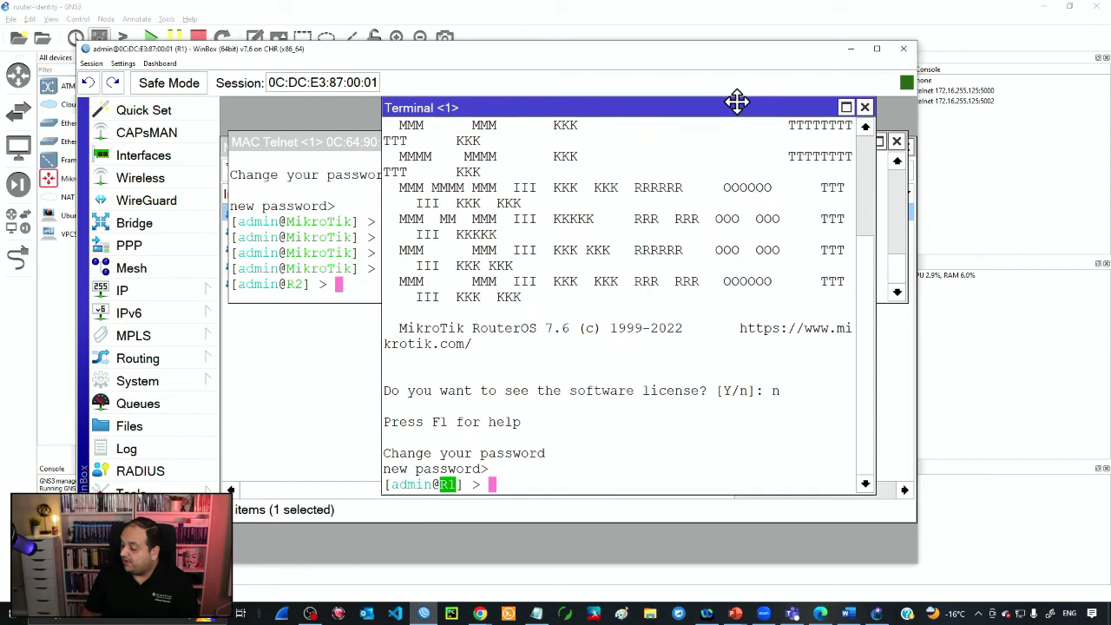
pyautogui.click(352, 233)
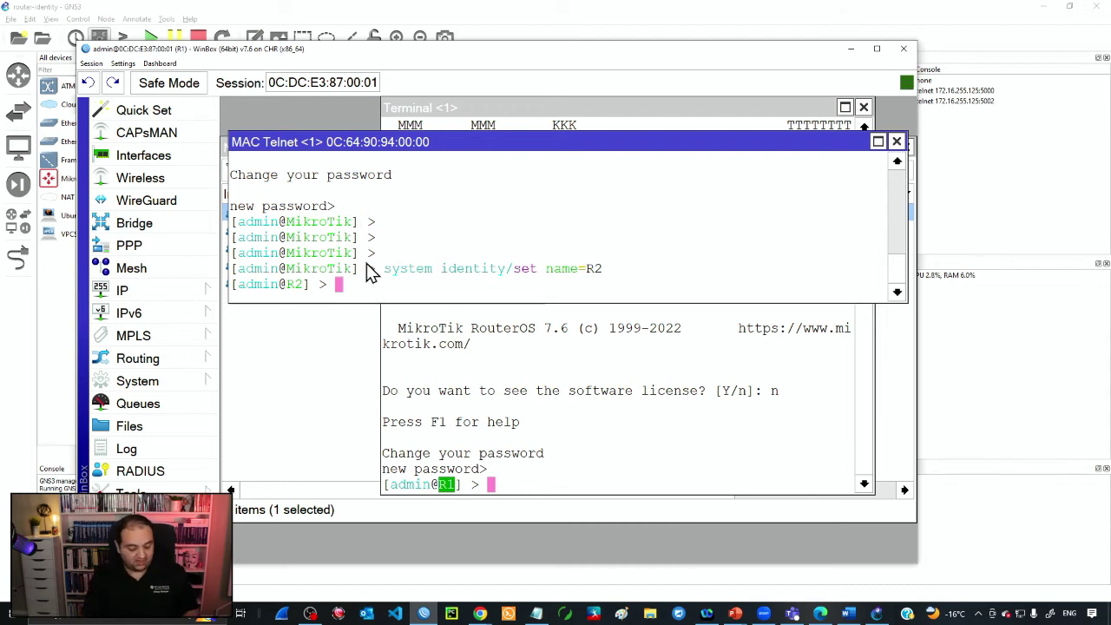
# - Run 'tool romon/set enabled=yes' on R2 and highlight the command line
pyautogui.write('tool roo')
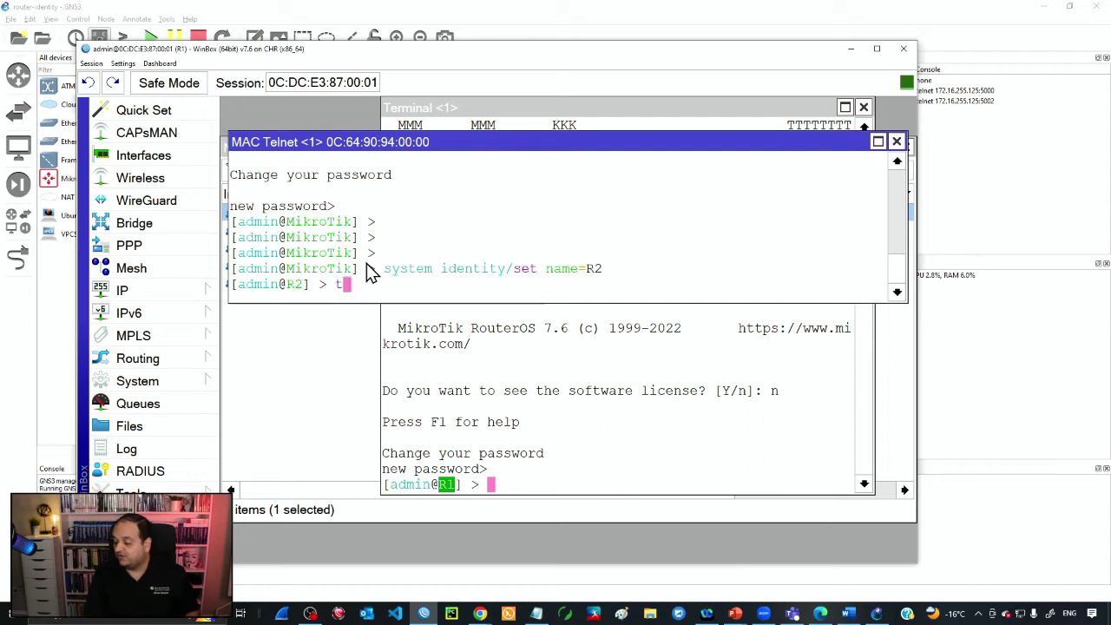
pyautogui.press('BackSpace')
pyautogui.write('mon/set e')
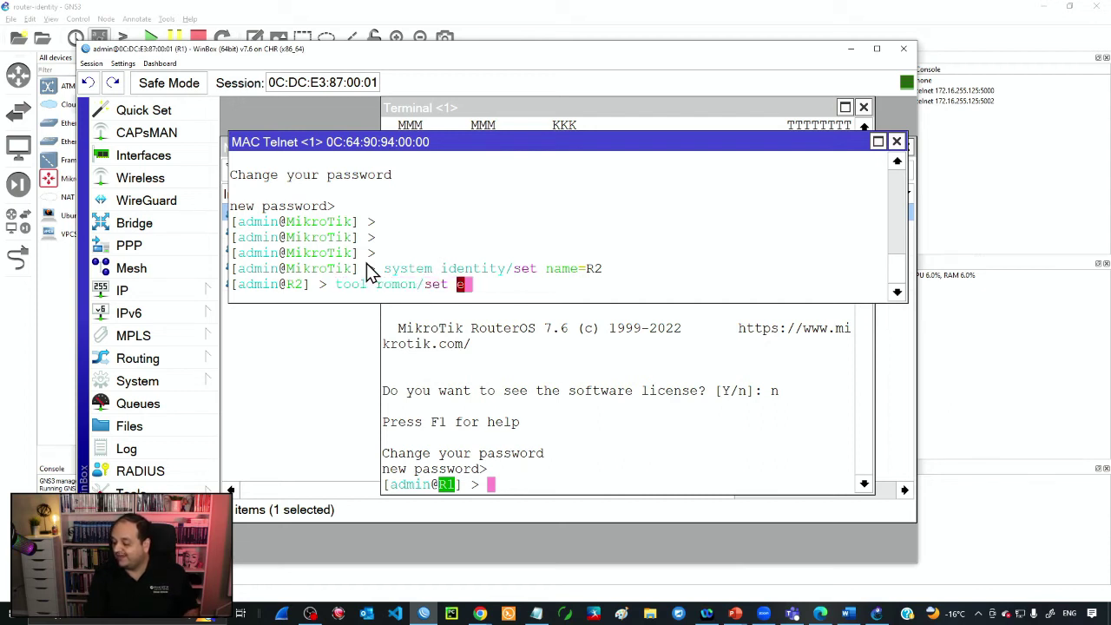
pyautogui.press('Tab')
pyautogui.write('yes')
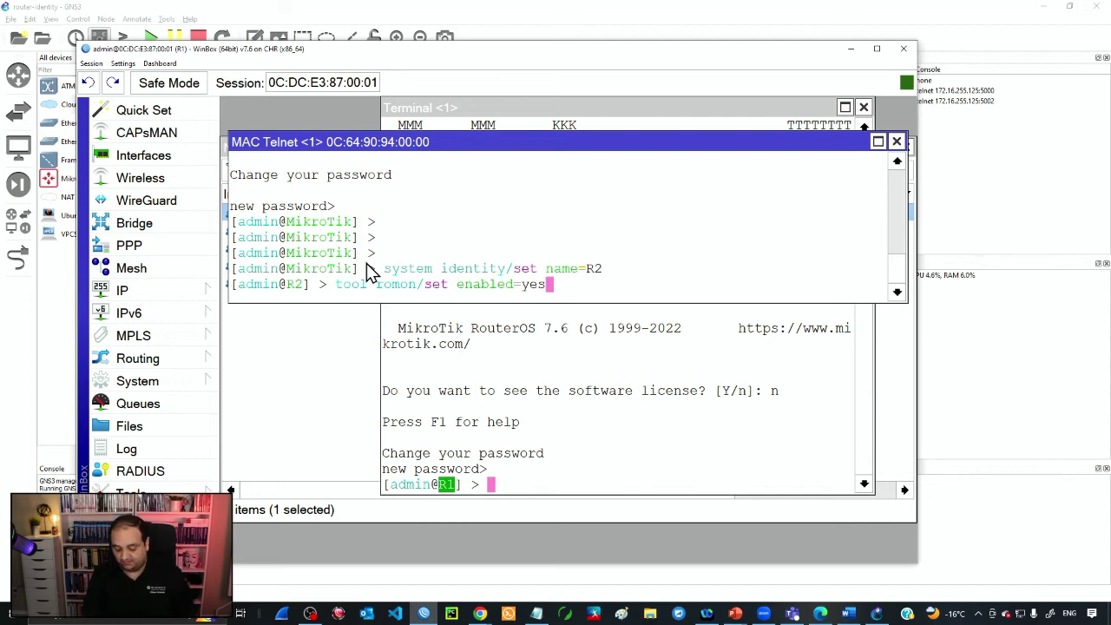
pyautogui.press('Return')
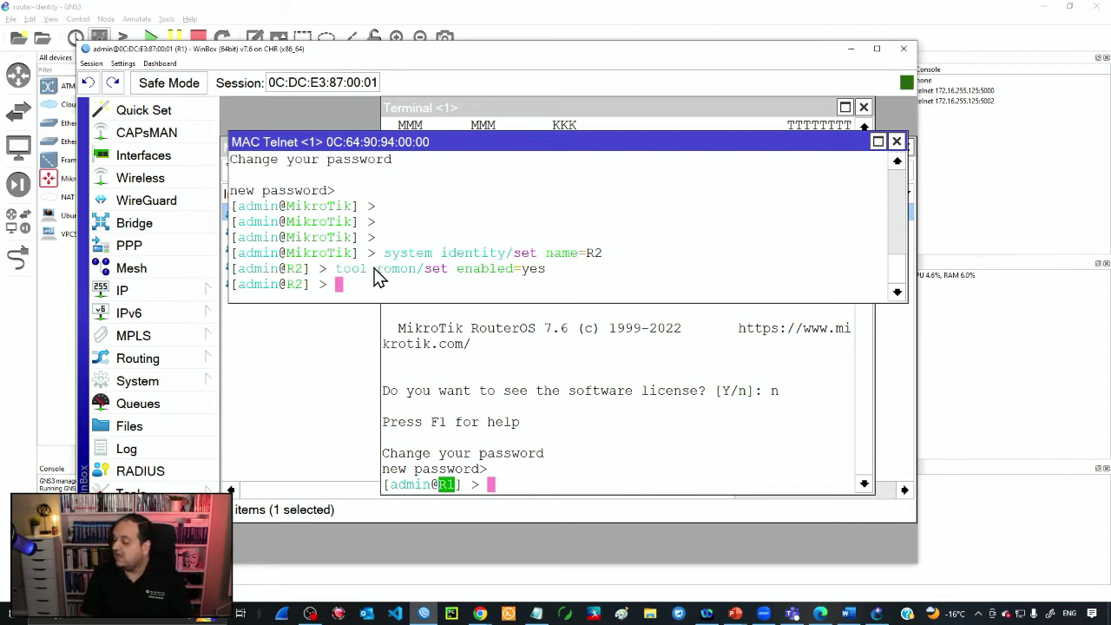
pyautogui.moveTo(329, 269); pyautogui.dragTo(560, 278)
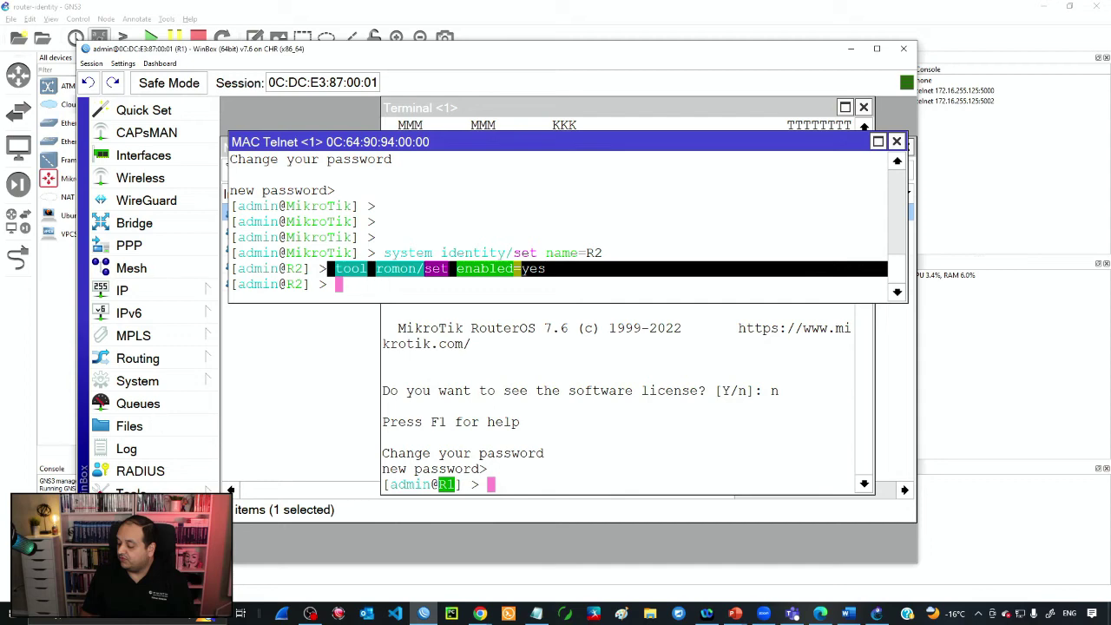
# - In a new WinBox window, use R1 as the RoMON agent and select R2 as target
pyautogui.click(230, 490)
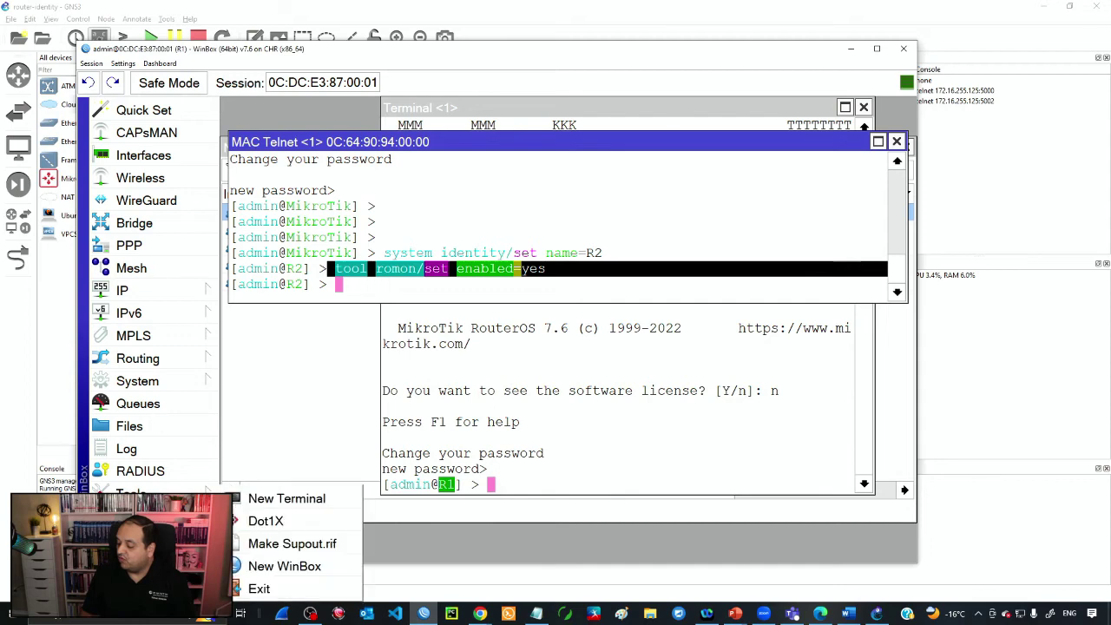
pyautogui.click(261, 570)
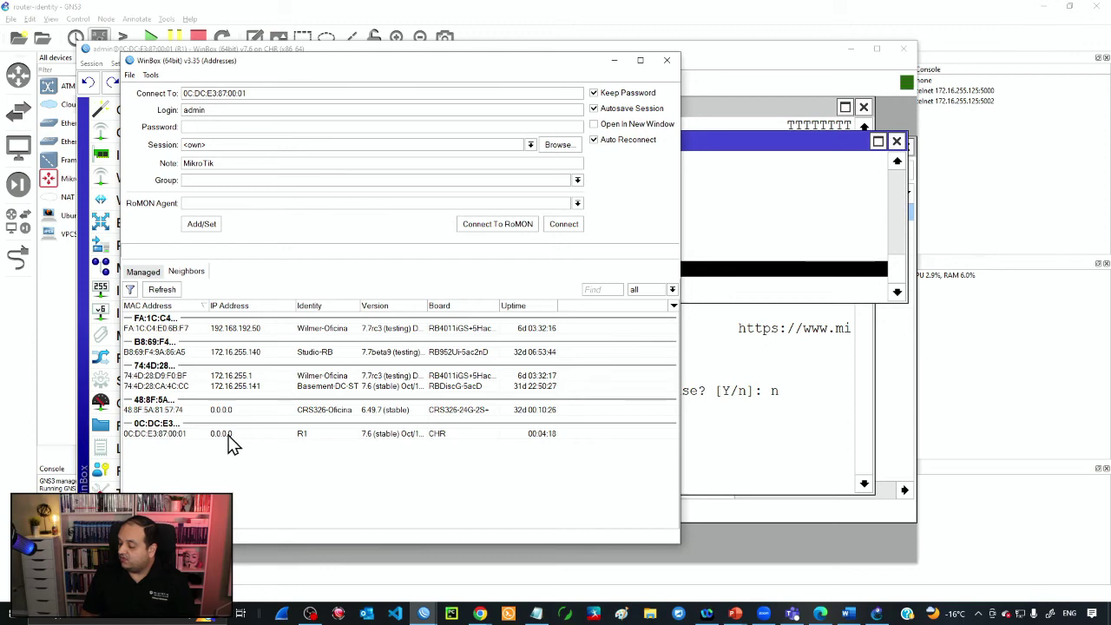
pyautogui.click(228, 438)
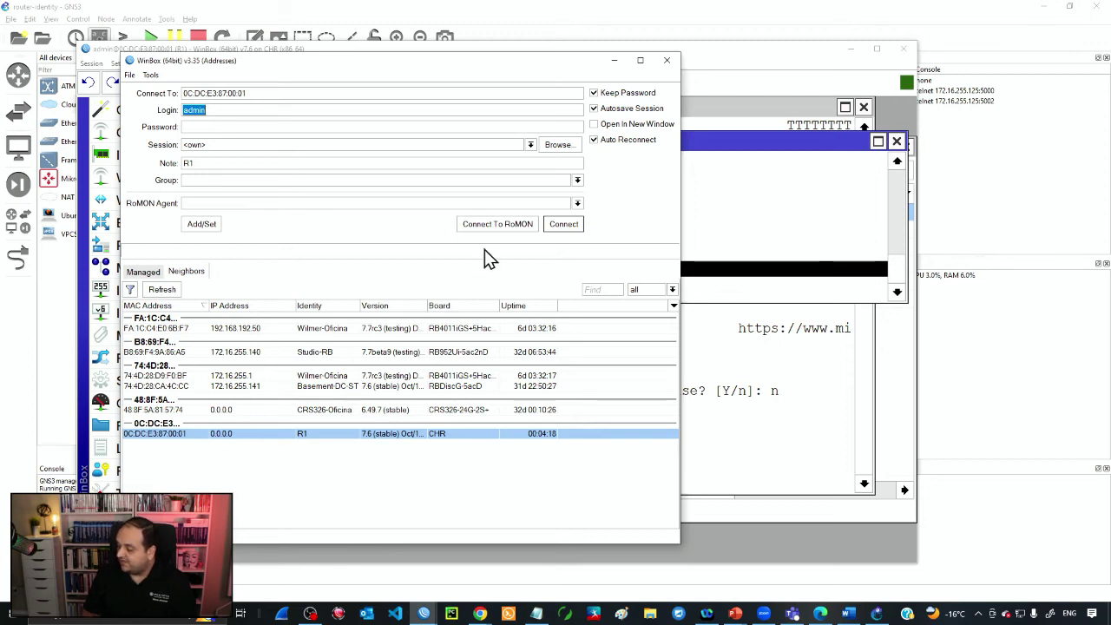
pyautogui.click(498, 227)
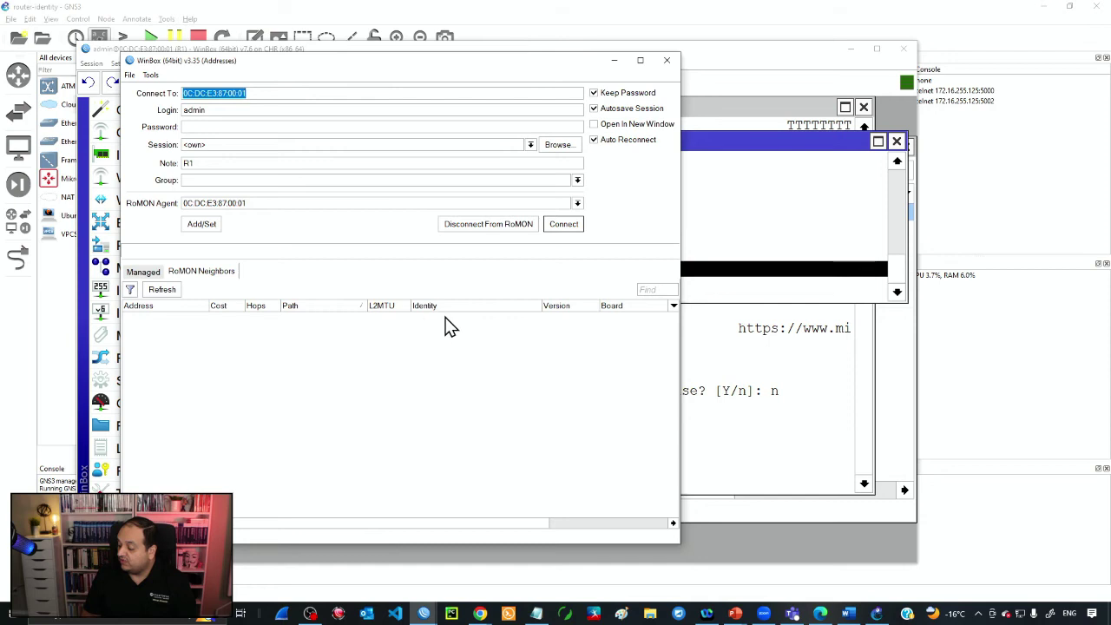
pyautogui.click(425, 327)
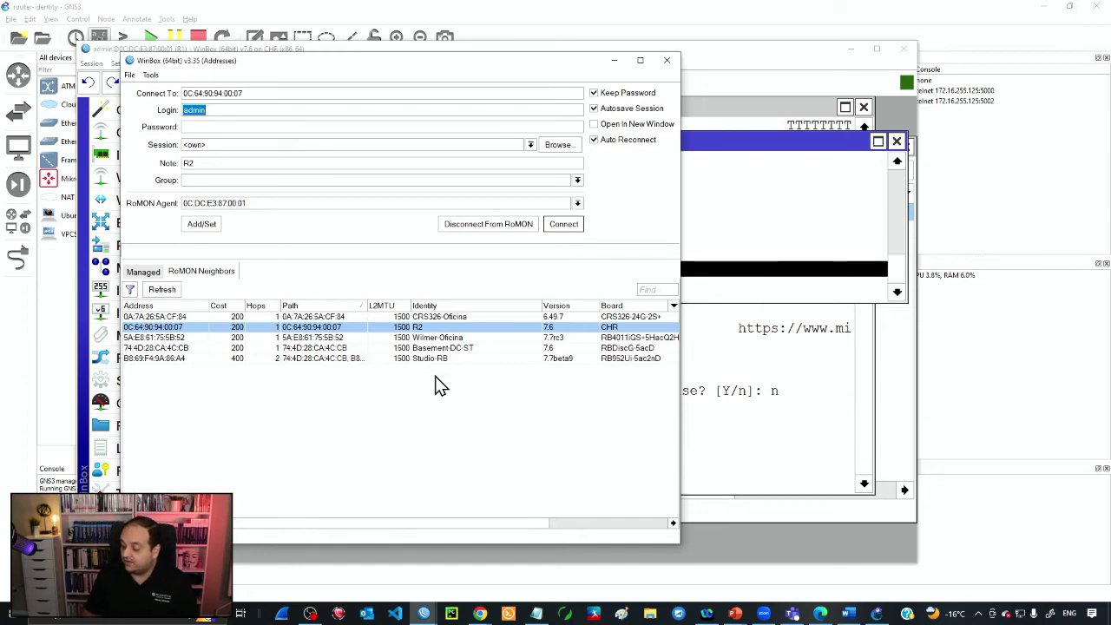
# - Log into R2 via RoMON, reposition its window, dismiss Change Password, and refocus R1
pyautogui.click(563, 223)
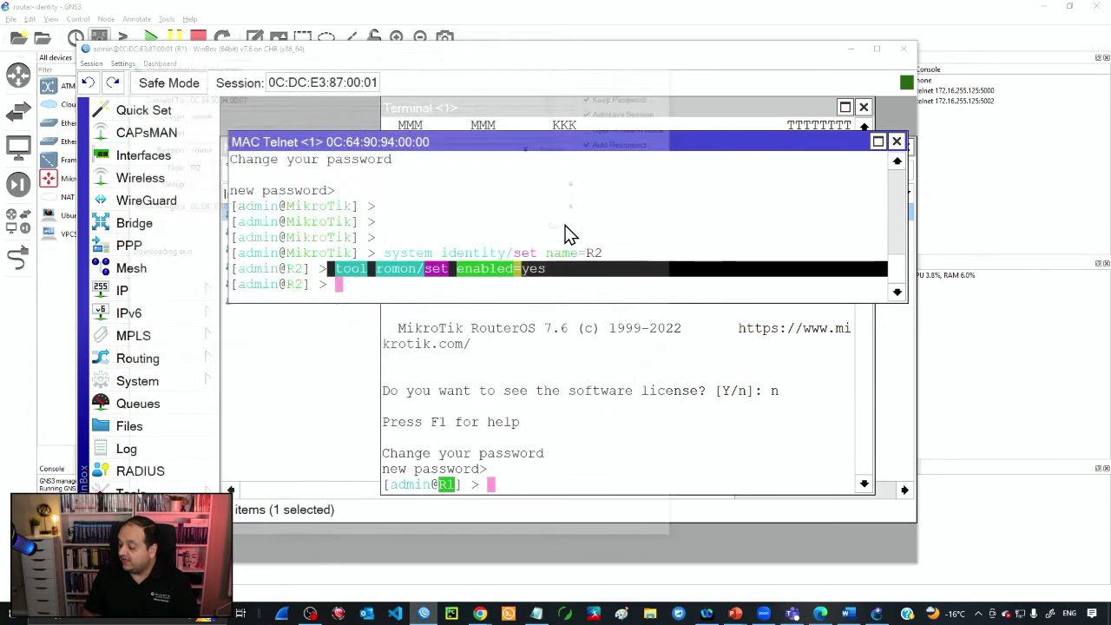
pyautogui.moveTo(341, 76); pyautogui.dragTo(434, 112)
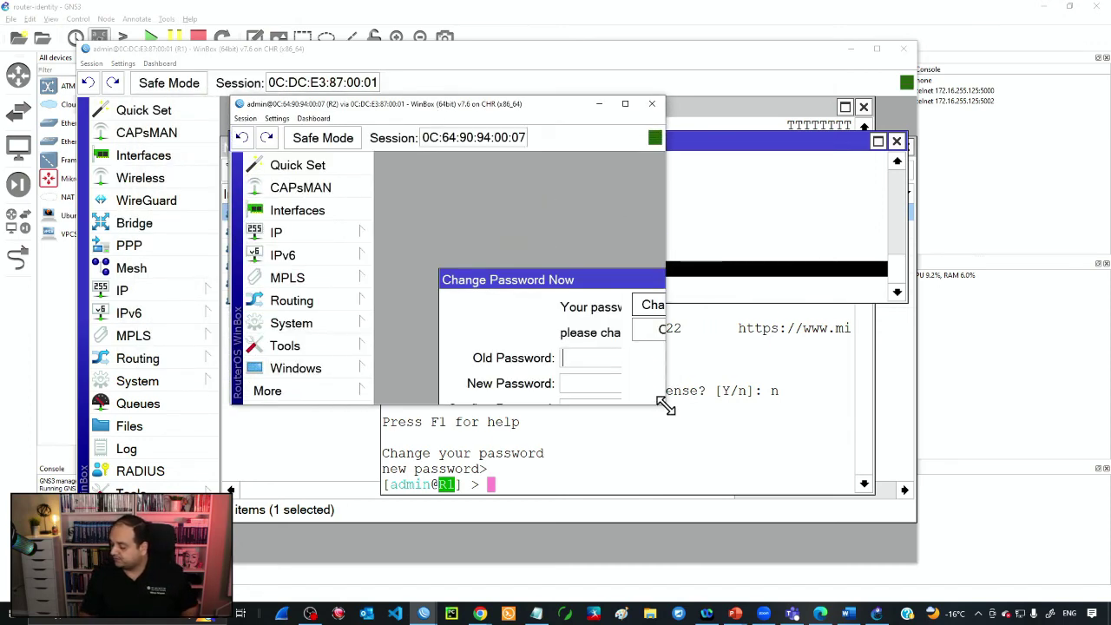
pyautogui.moveTo(662, 403); pyautogui.dragTo(958, 550)
pyautogui.click(853, 279)
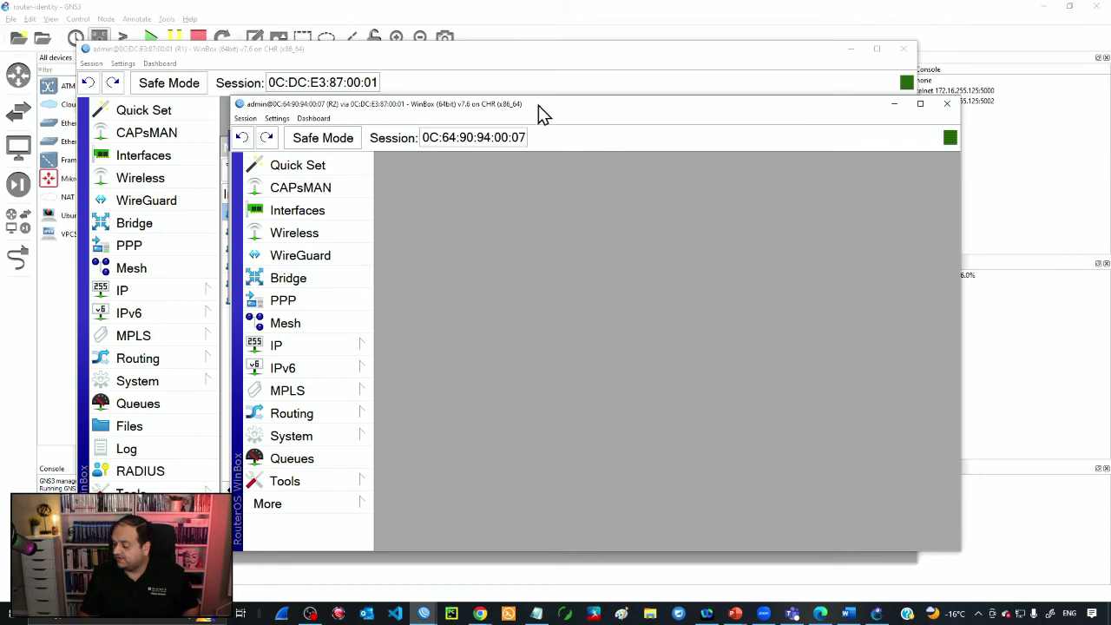
pyautogui.moveTo(538, 105); pyautogui.dragTo(661, 81)
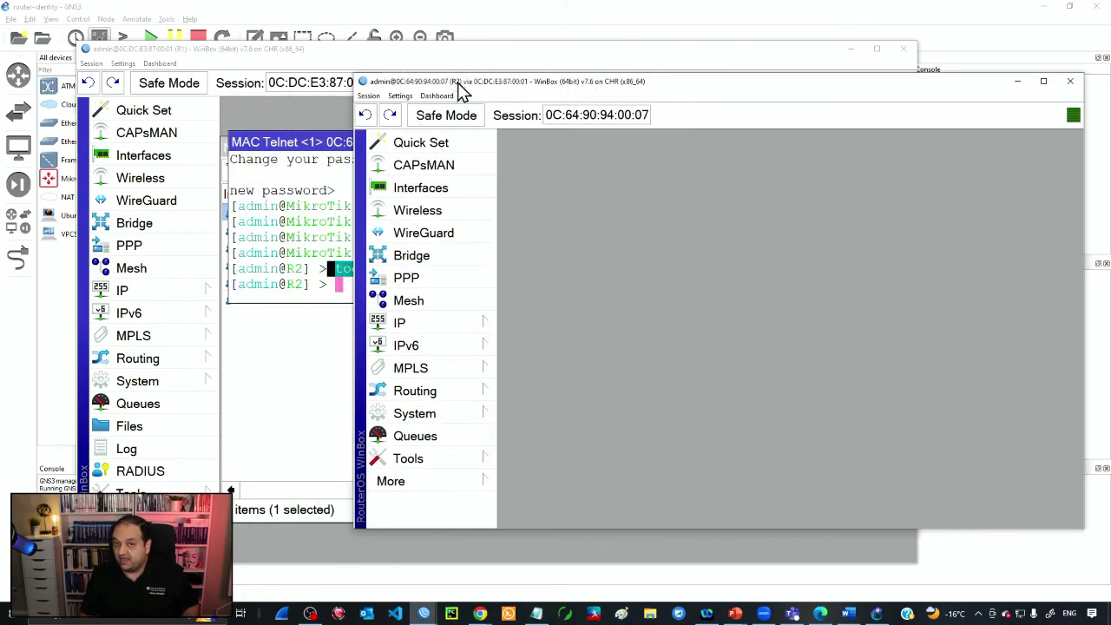
pyautogui.click(180, 51)
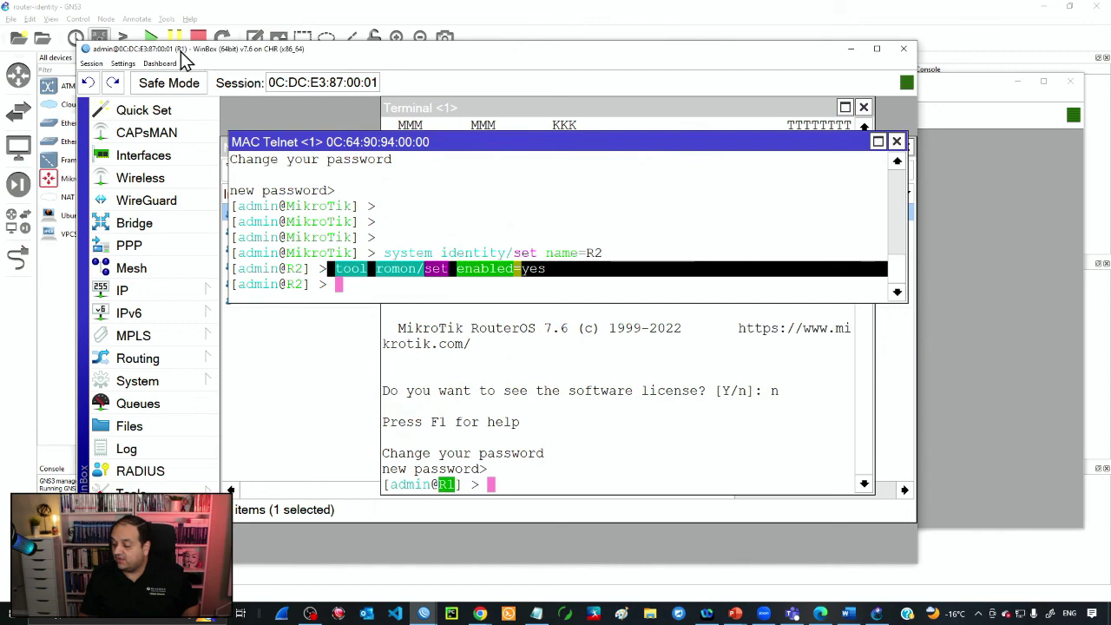
# - Show R1's IP neighbour list and open a session to neighbour R2
pyautogui.click(193, 289)
pyautogui.click(264, 275)
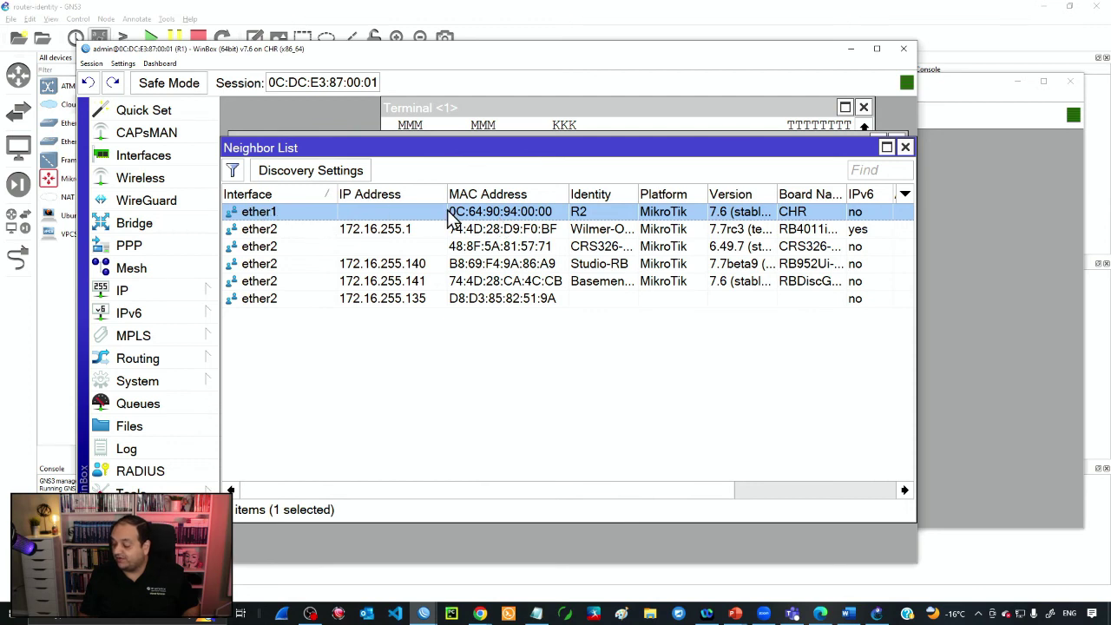
pyautogui.doubleClick(584, 213)
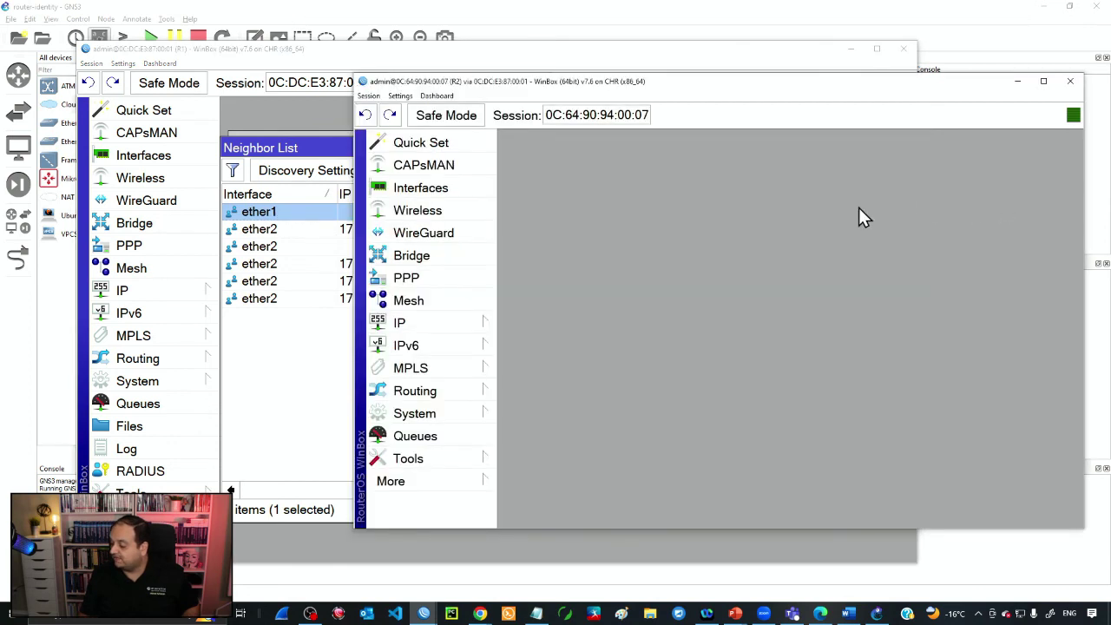
# - Show R2's IP neighbour list and select R1, its neighbour on ether1
pyautogui.click(485, 323)
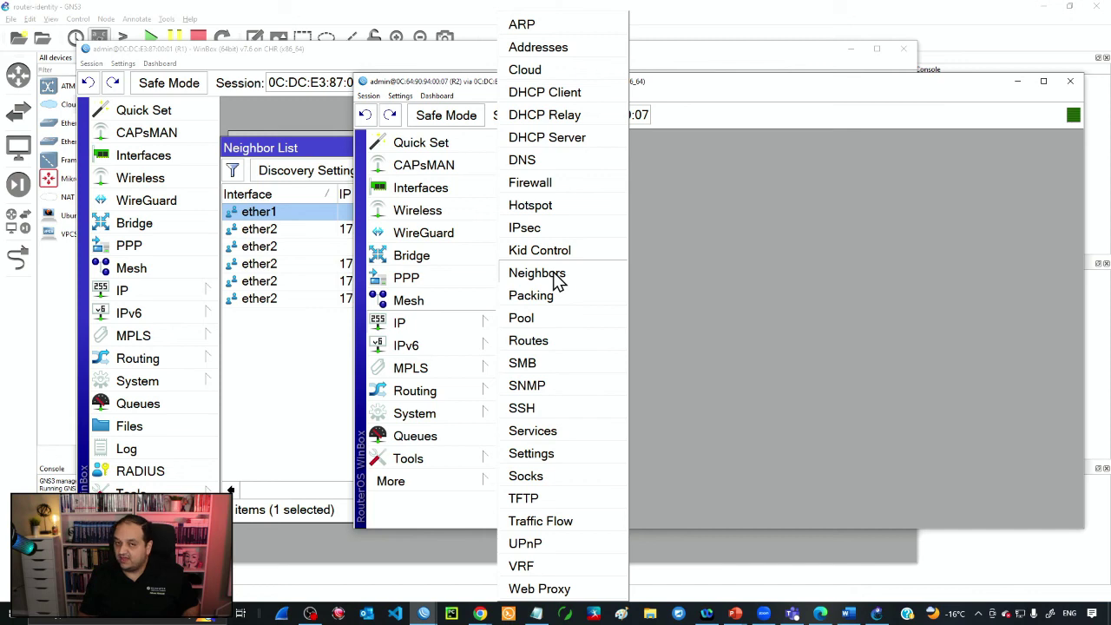
pyautogui.click(555, 276)
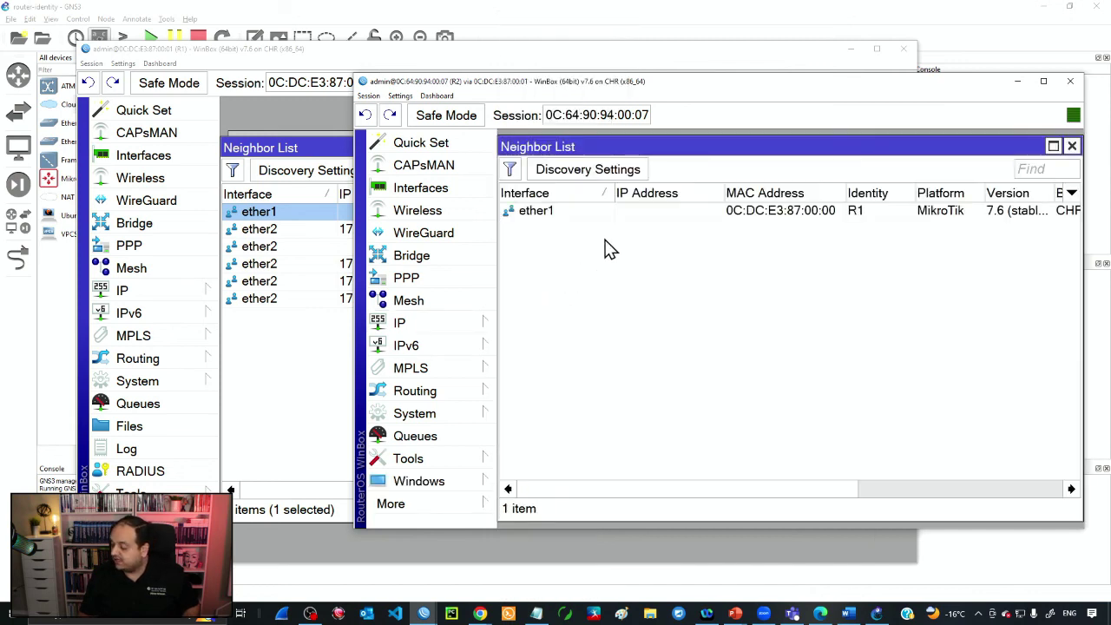
pyautogui.click(550, 214)
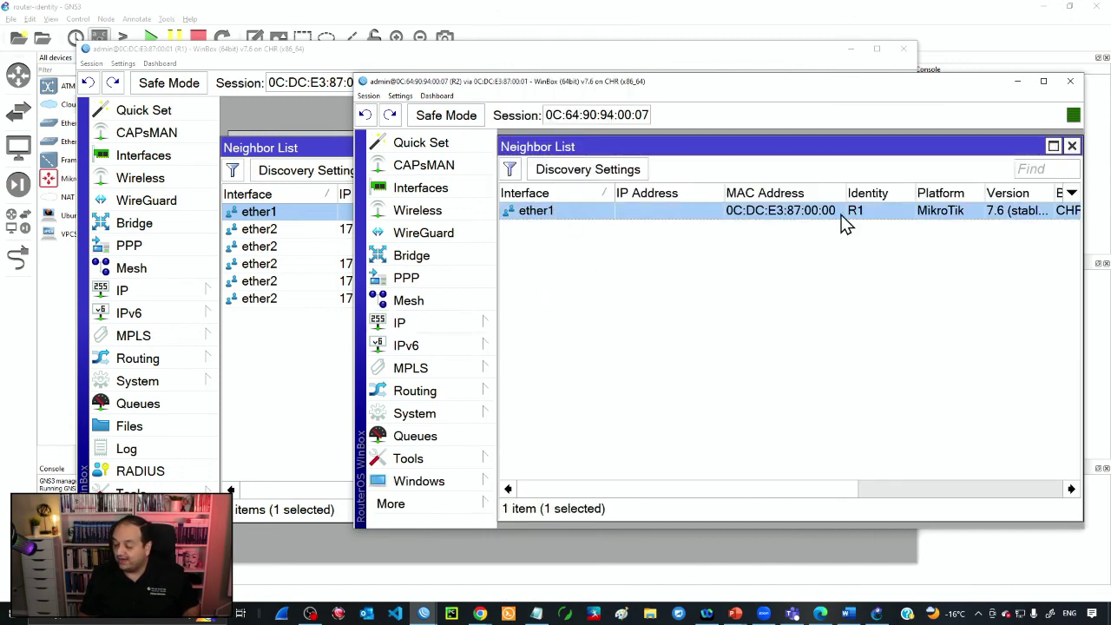